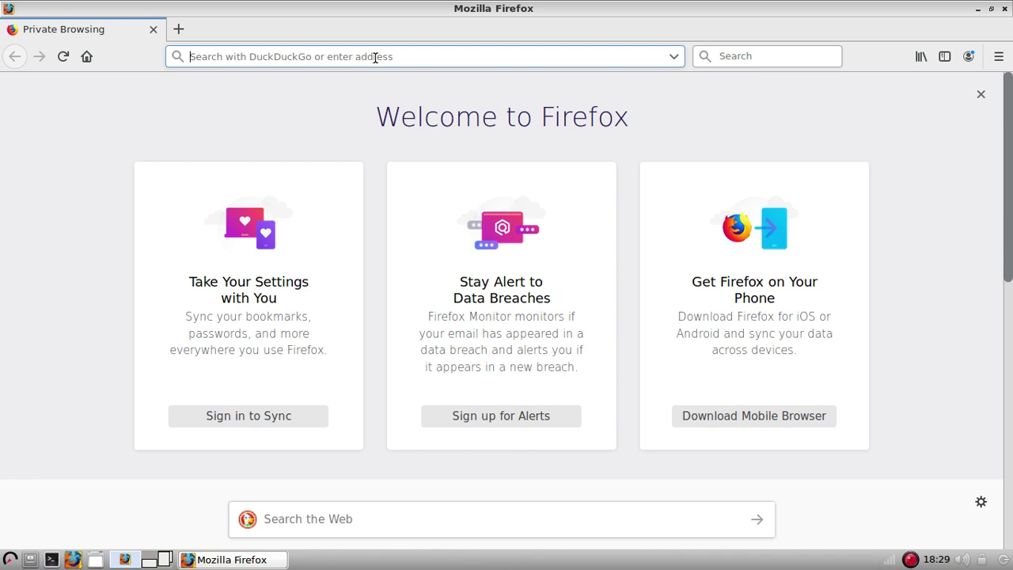
Load torproject.org and follow its Download Tor Browser button to the download page.
type("tor")
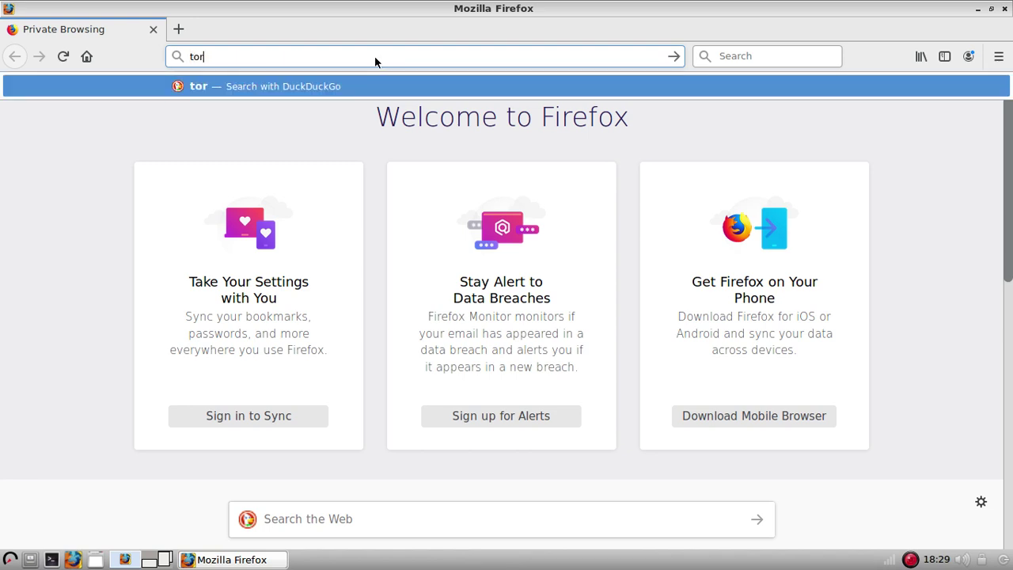
type("pro")
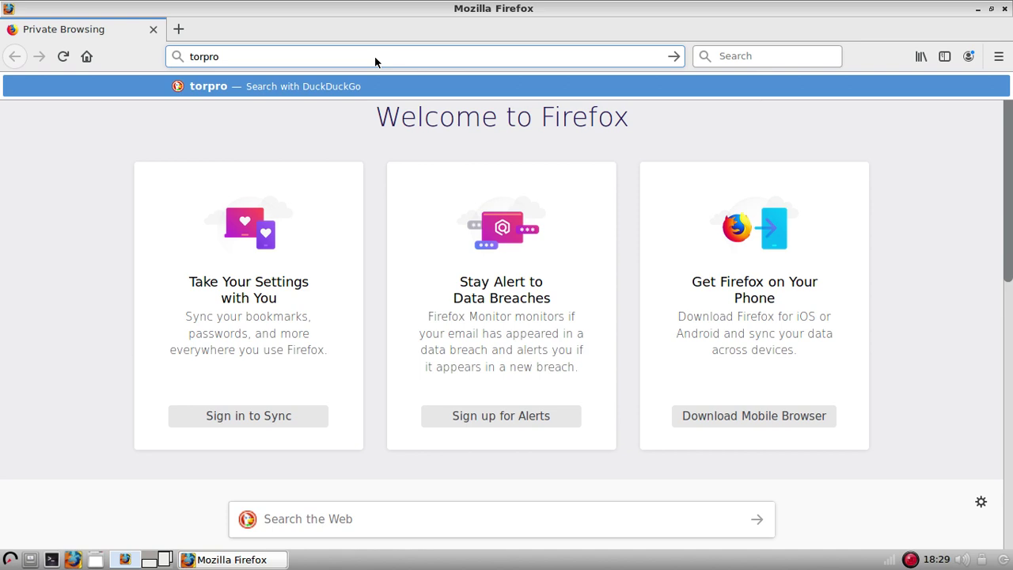
type("ject.org")
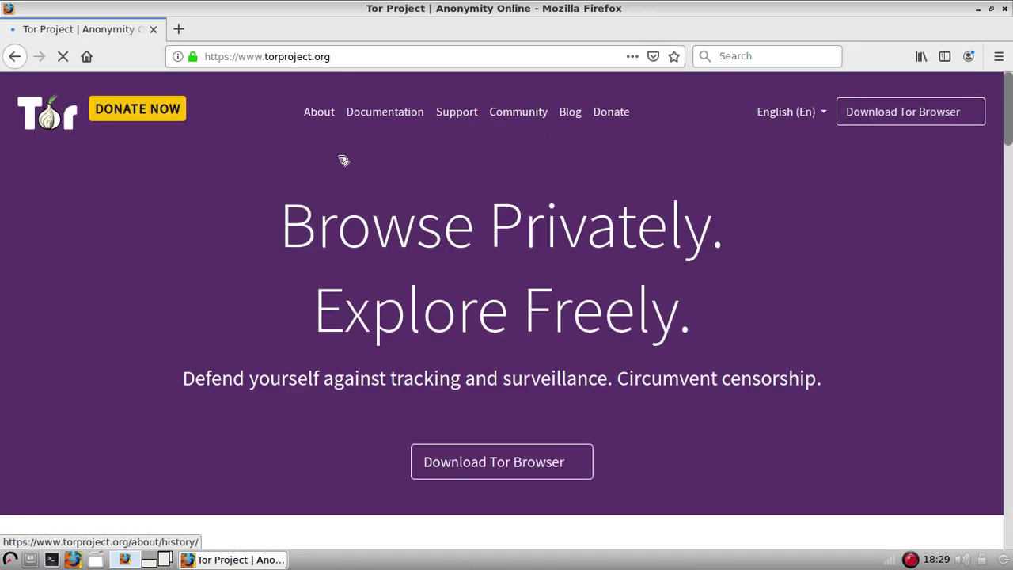
scroll(541, 379, "down", 2)
scroll(540, 380, "down", 3)
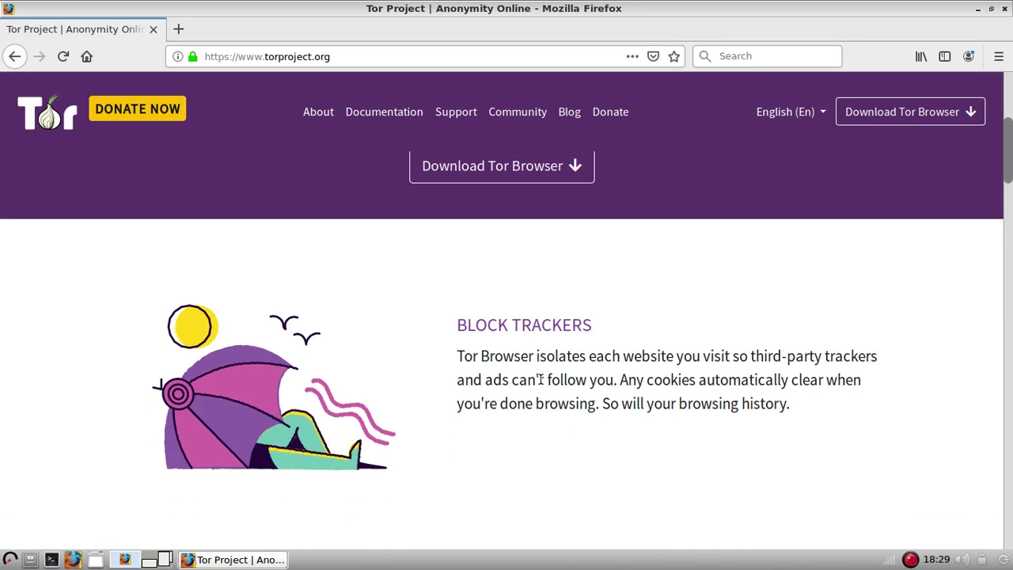
scroll(541, 379, "down", 4)
scroll(538, 377, "up", 4)
scroll(477, 378, "up", 5)
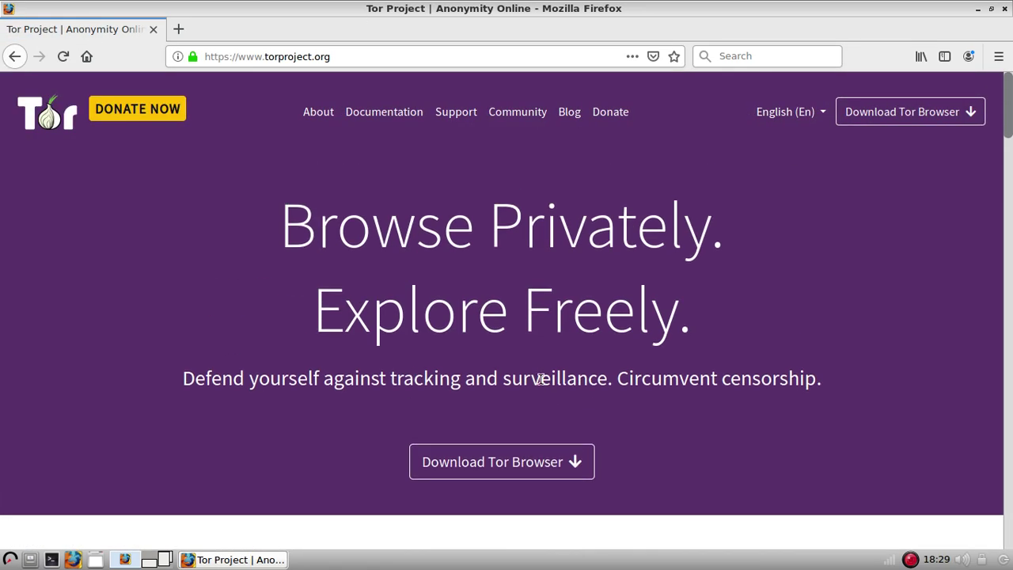
left_click(495, 463)
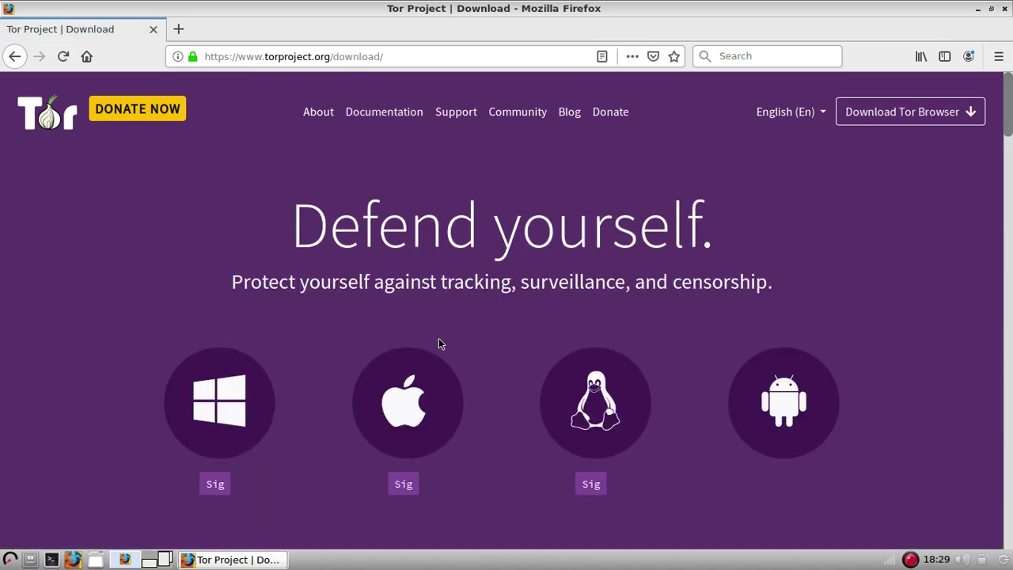
scroll(557, 420, "down", 3)
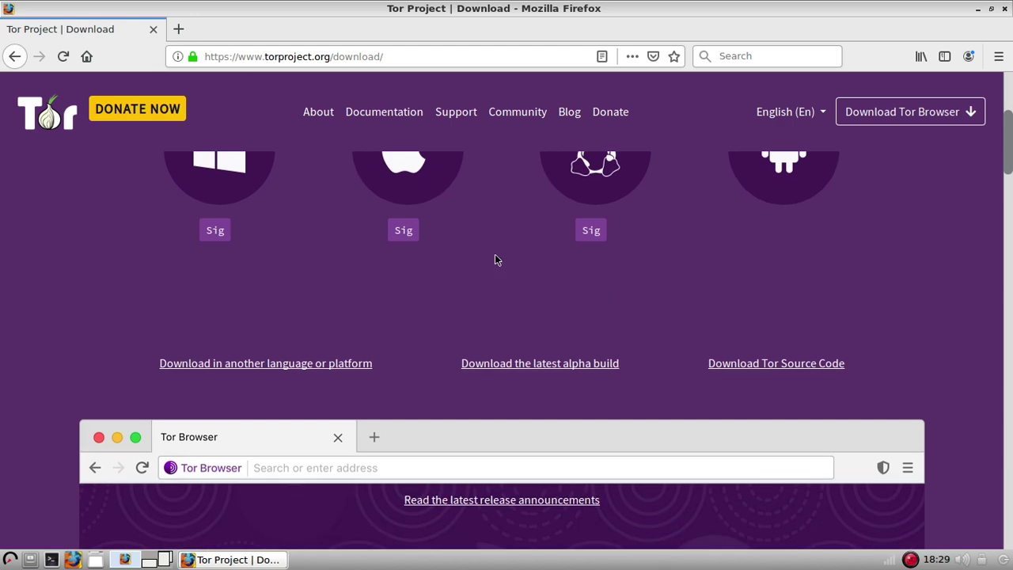
scroll(496, 260, "up", 3)
scroll(567, 393, "down", 4)
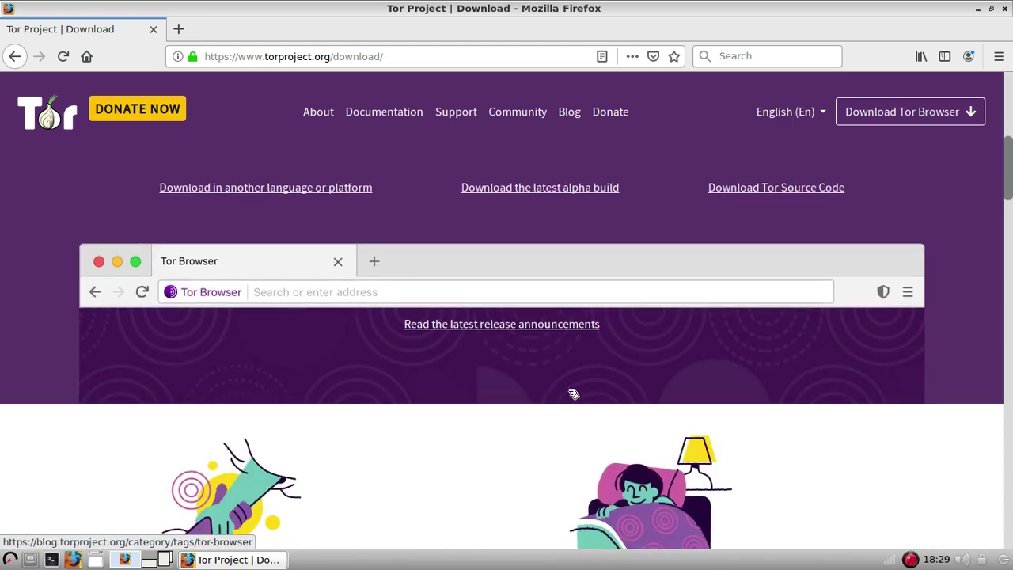
scroll(568, 394, "up", 1)
scroll(565, 391, "up", 3)
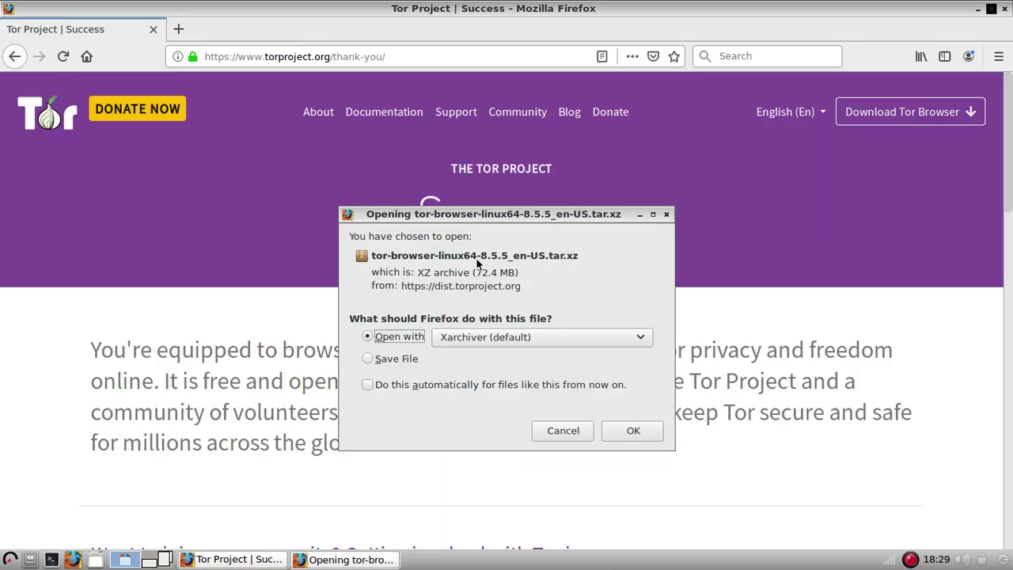
left_click(567, 421)
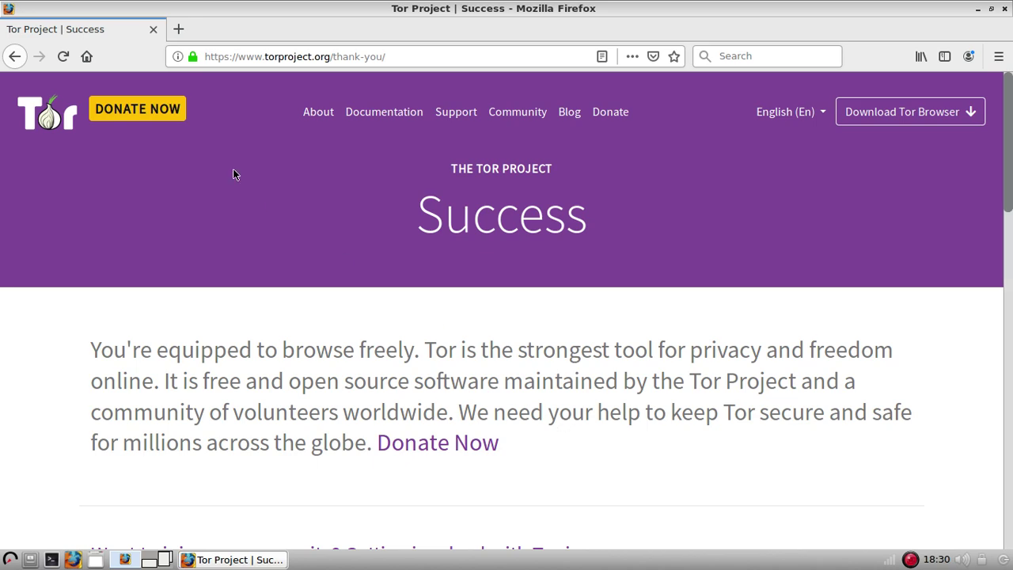
left_click(15, 56)
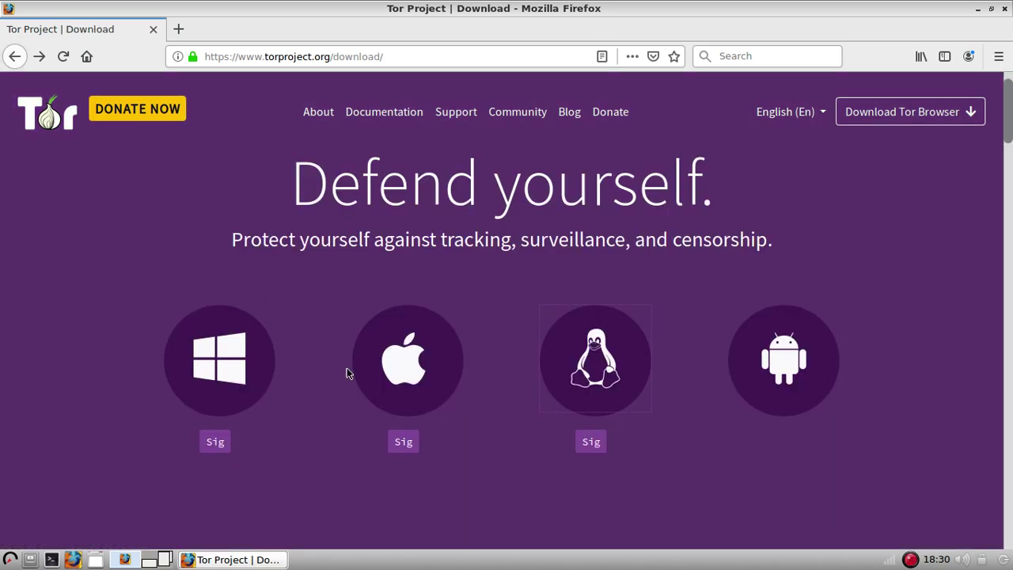
Save the 32-bit Linux English archive tor-browser-linux32-8.5.5 from the other-platforms page and check its progress.
scroll(388, 360, "down", 5)
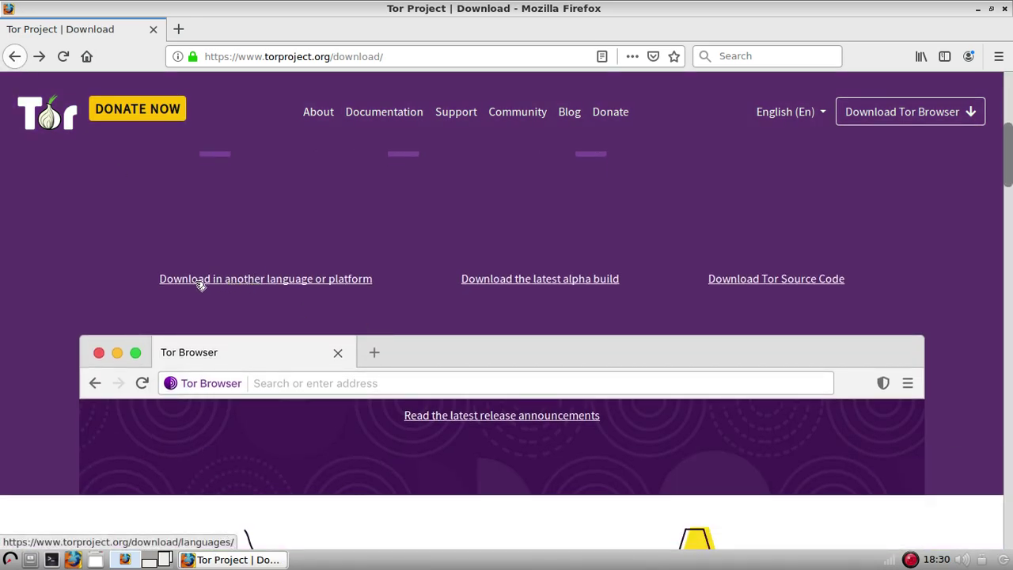
left_click(342, 285)
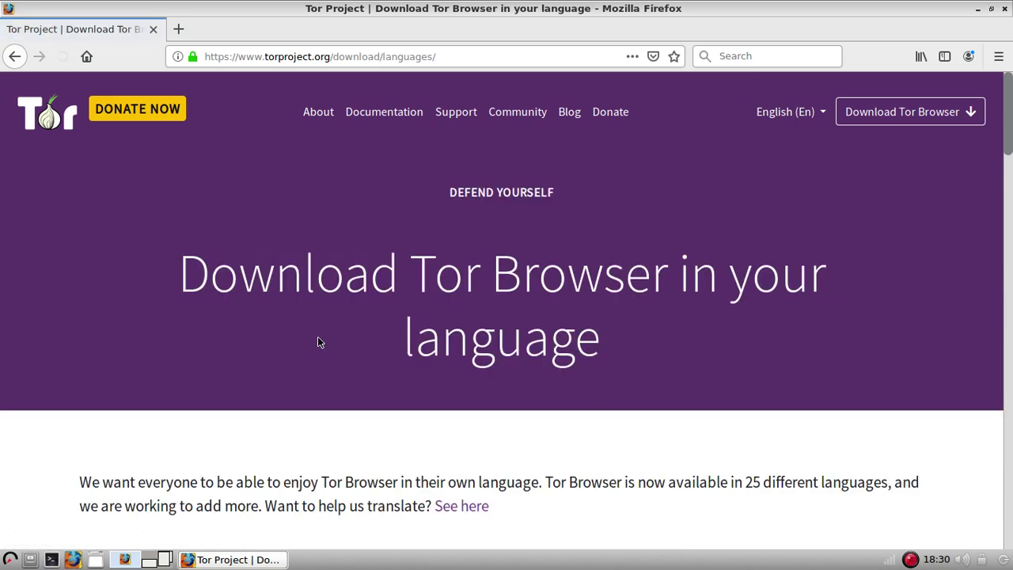
scroll(501, 391, "down", 5)
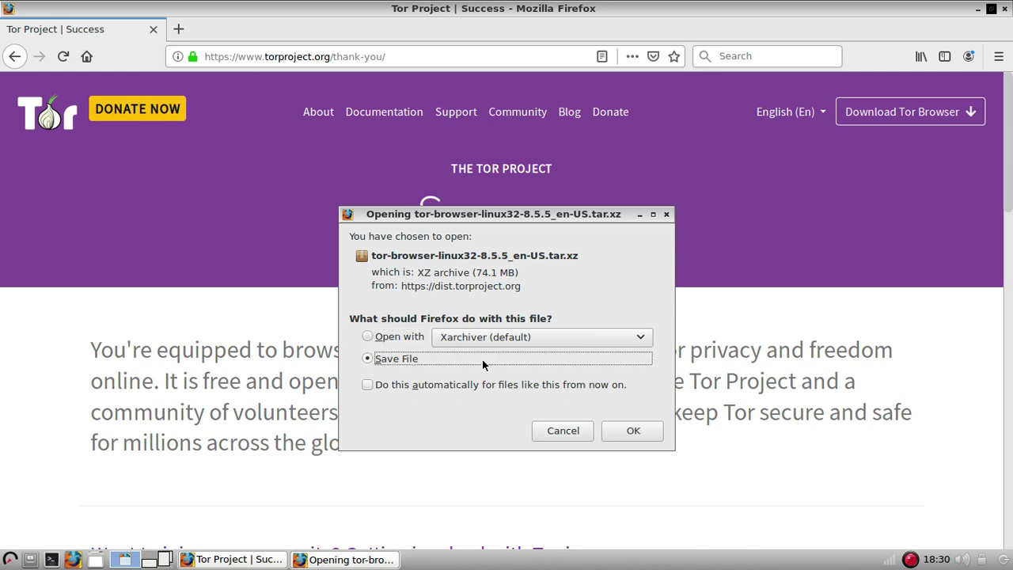
left_click(634, 431)
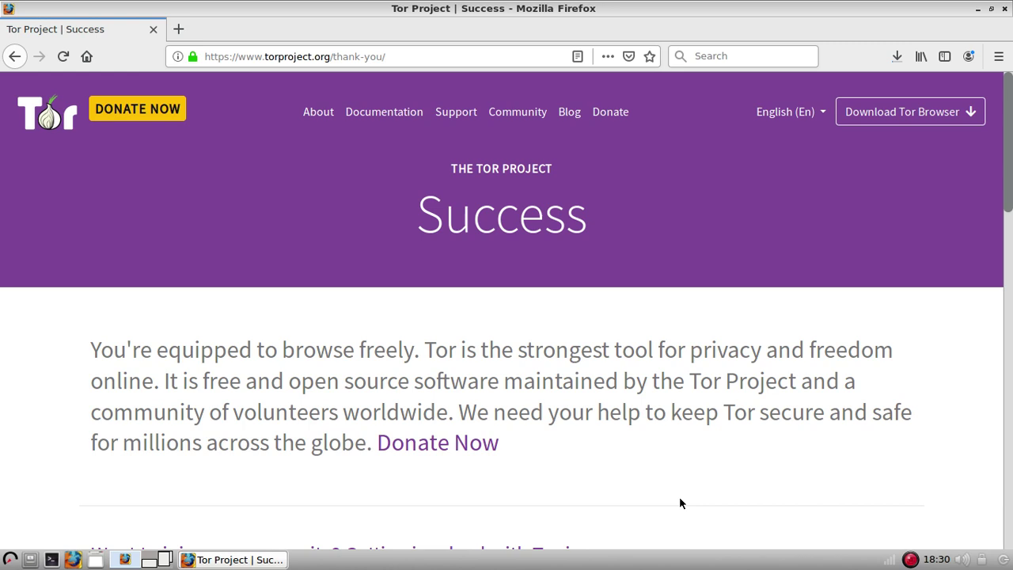
left_click(897, 56)
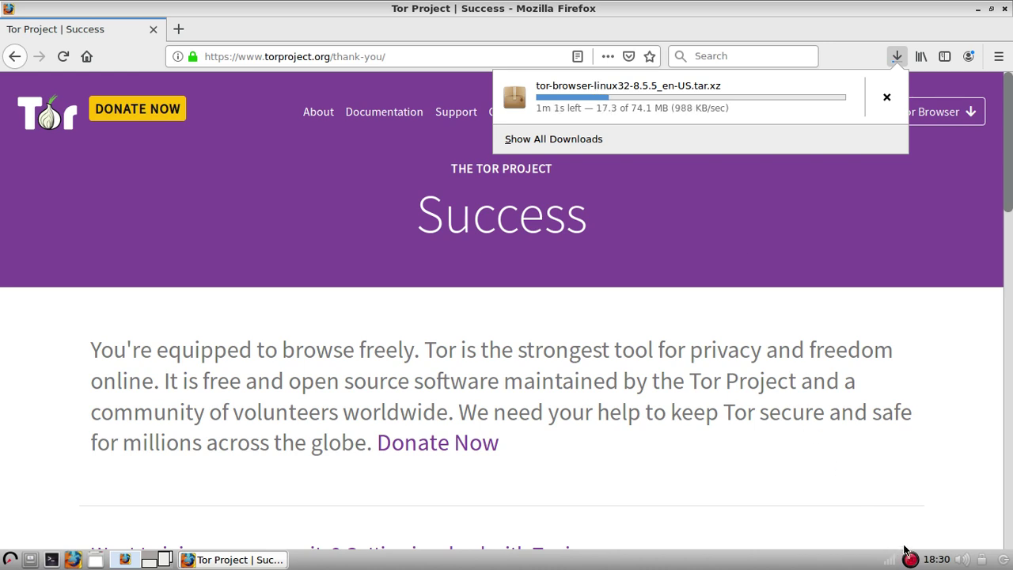
Wait for tor-browser-linux32-8.5.5_en-US.tar.xz to finish downloading and open it in Xarchiver.
left_click(898, 59)
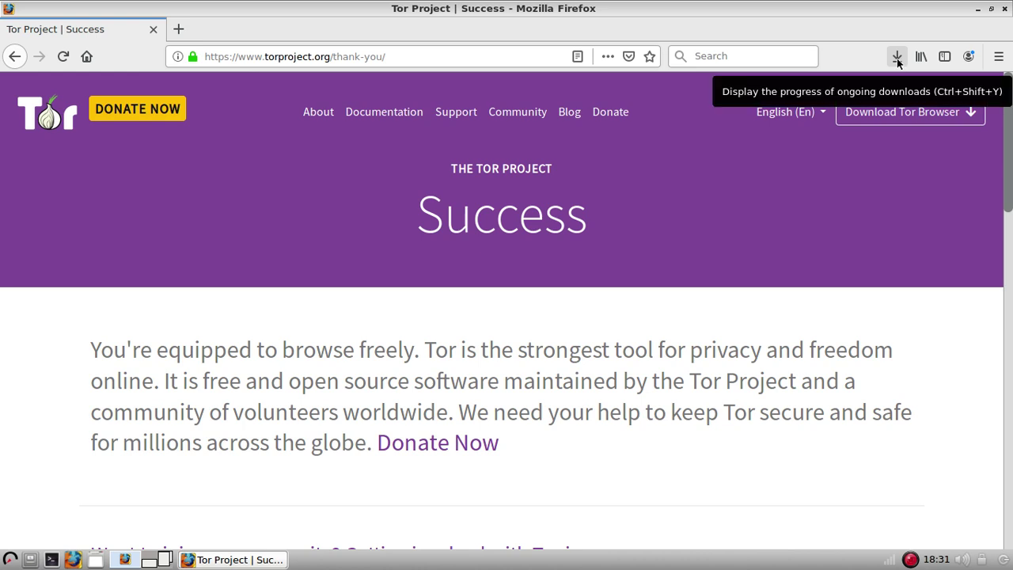
left_click(896, 60)
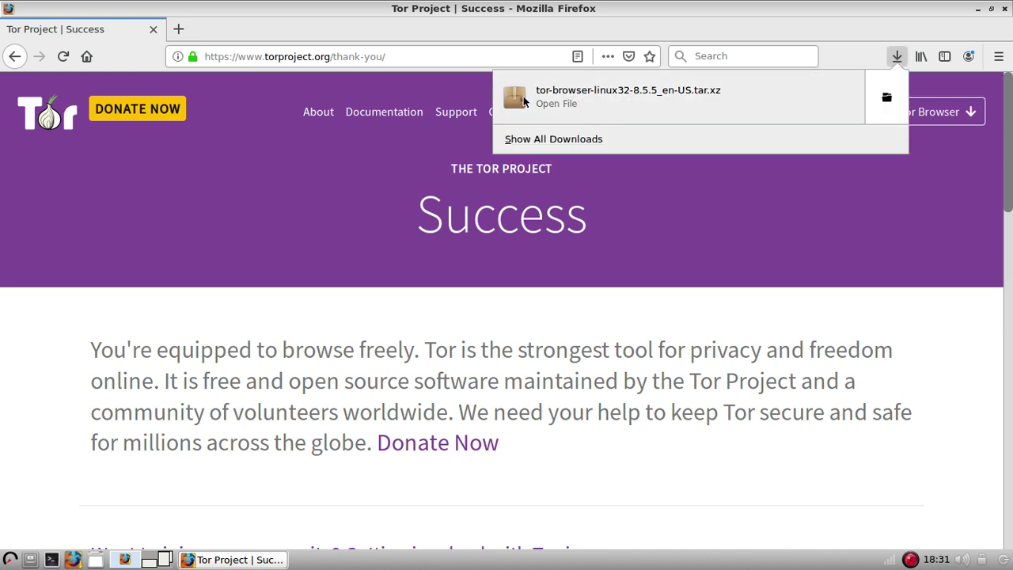
left_click(622, 99)
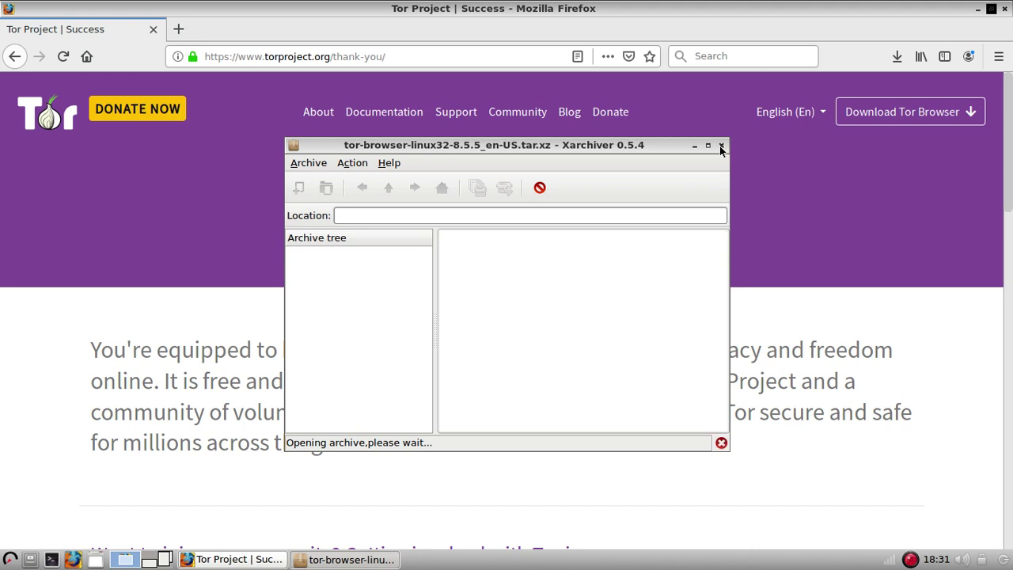
In the Downloads folder, delete the old linux64 archive and the old tor-browser_en-US folder.
left_click(30, 560)
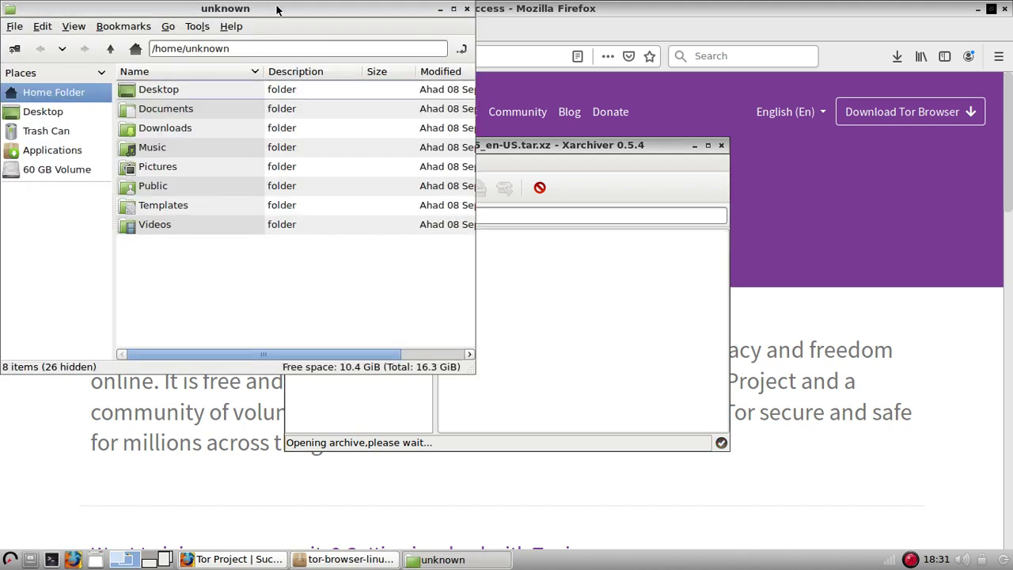
left_click_drag(277, 8, 557, 94)
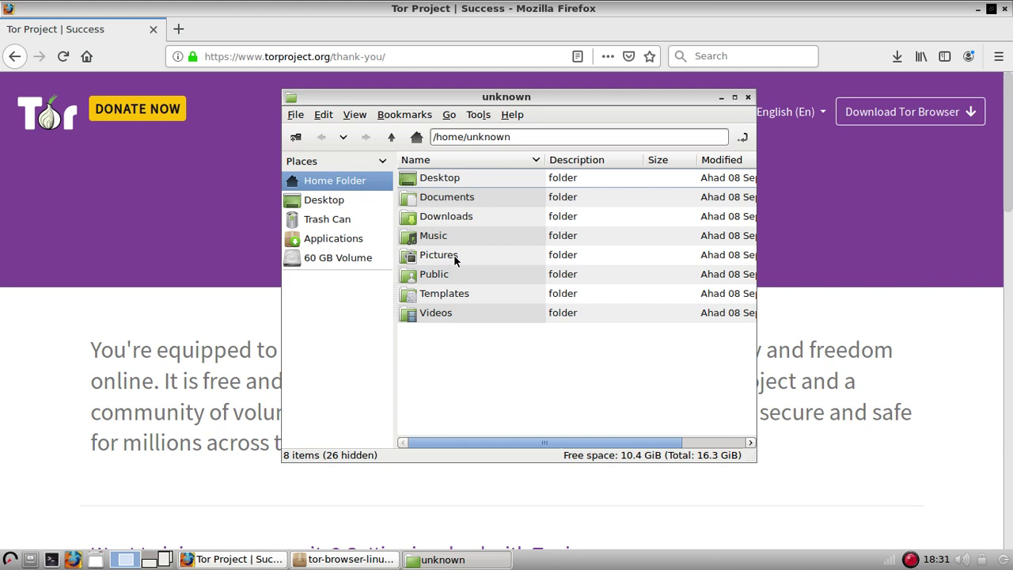
double_click(465, 215)
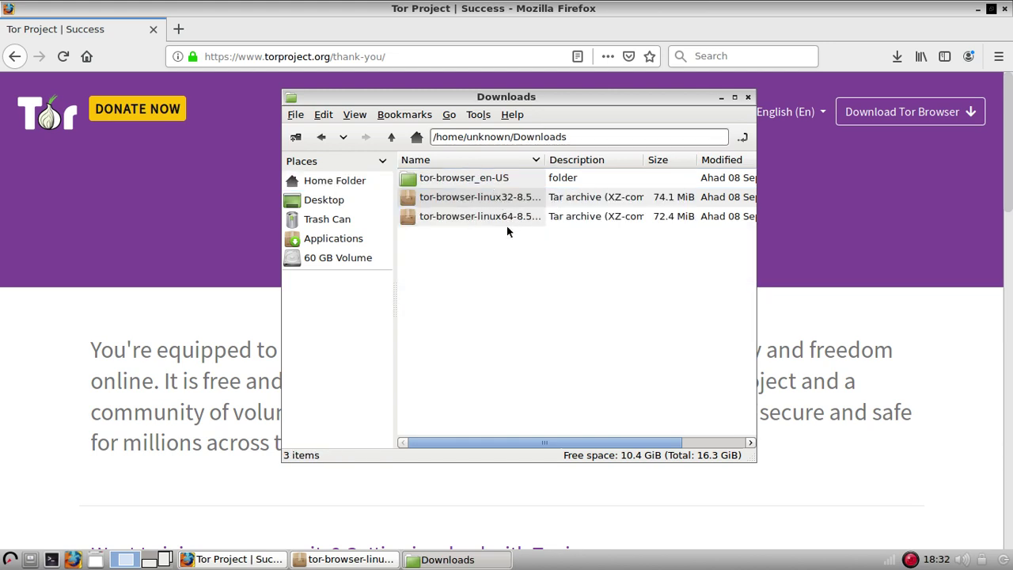
left_click(509, 216)
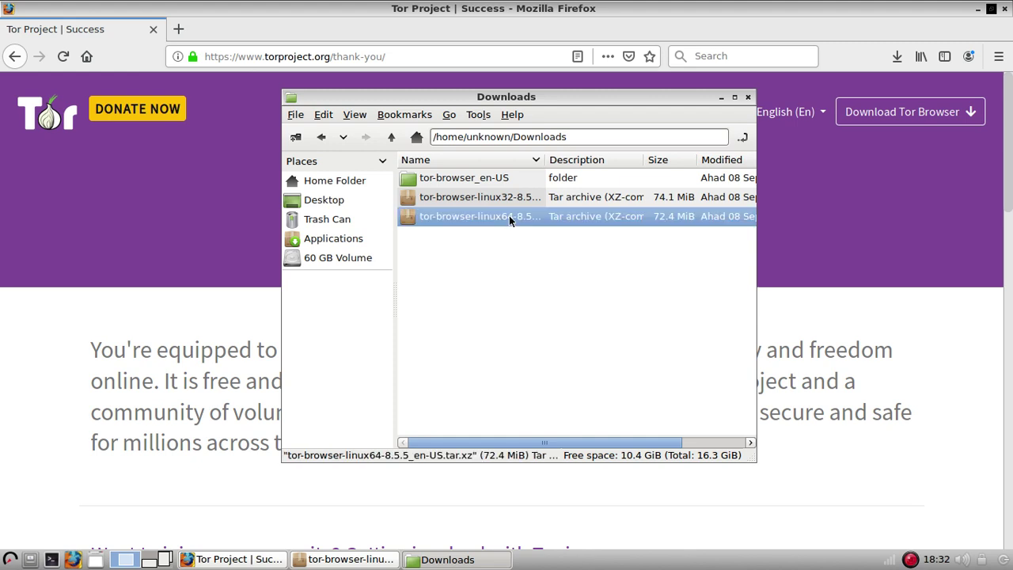
key("Delete")
left_click(523, 181)
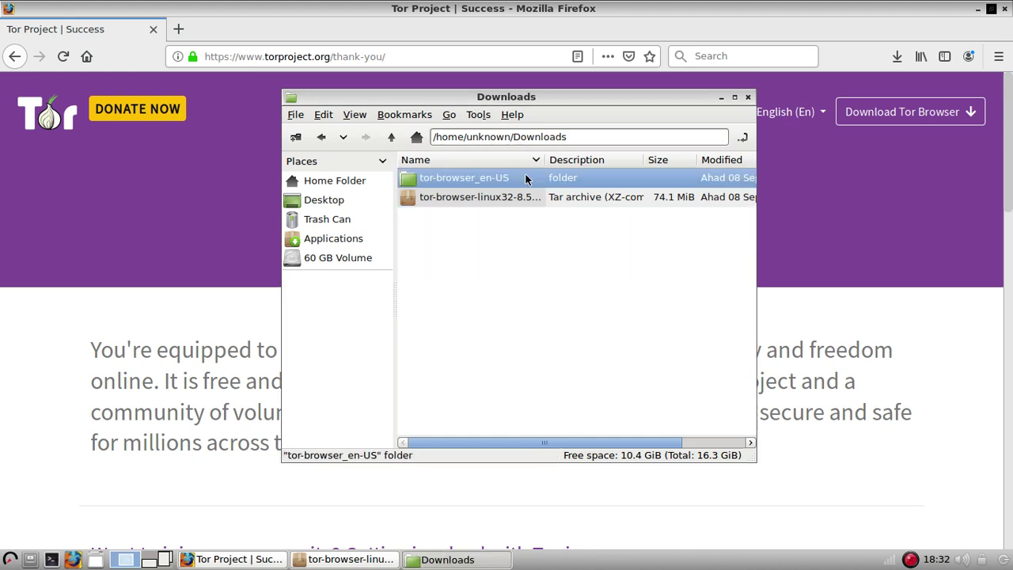
key("Delete")
key("Return")
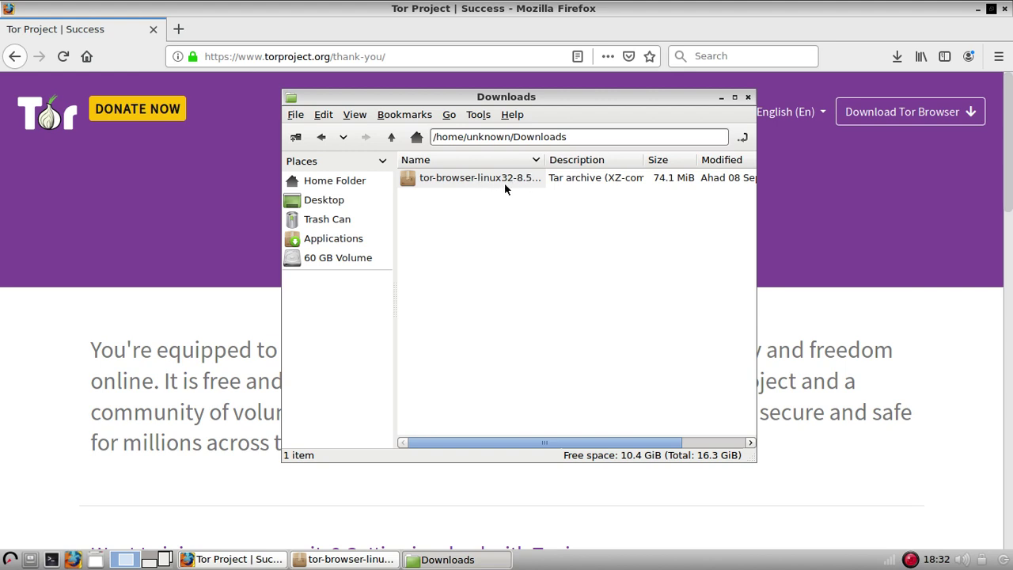
Extract all files of the linux32 archive into Downloads using Xarchiver.
right_click(504, 183)
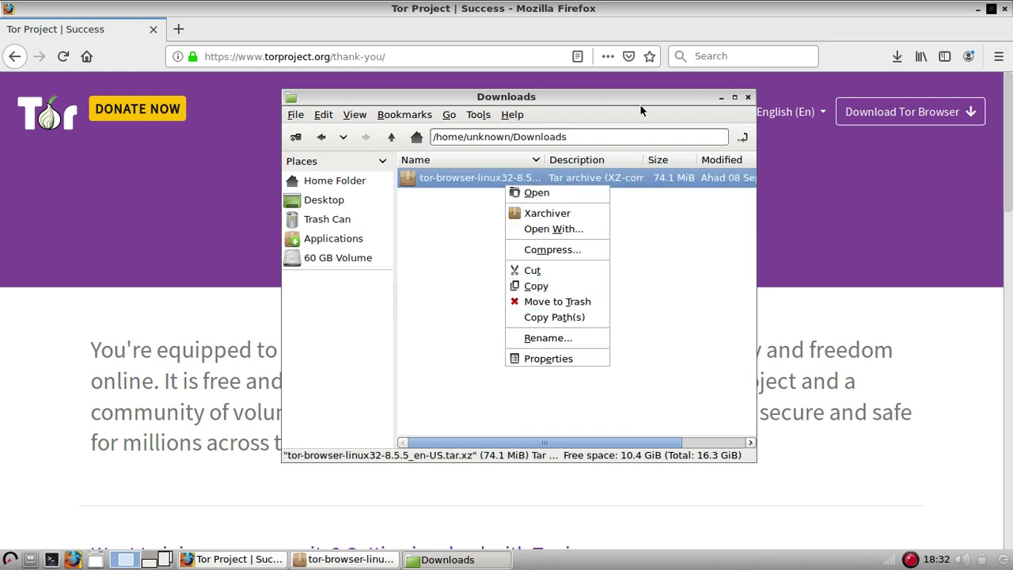
left_click(546, 213)
left_click_drag(595, 96, 370, 128)
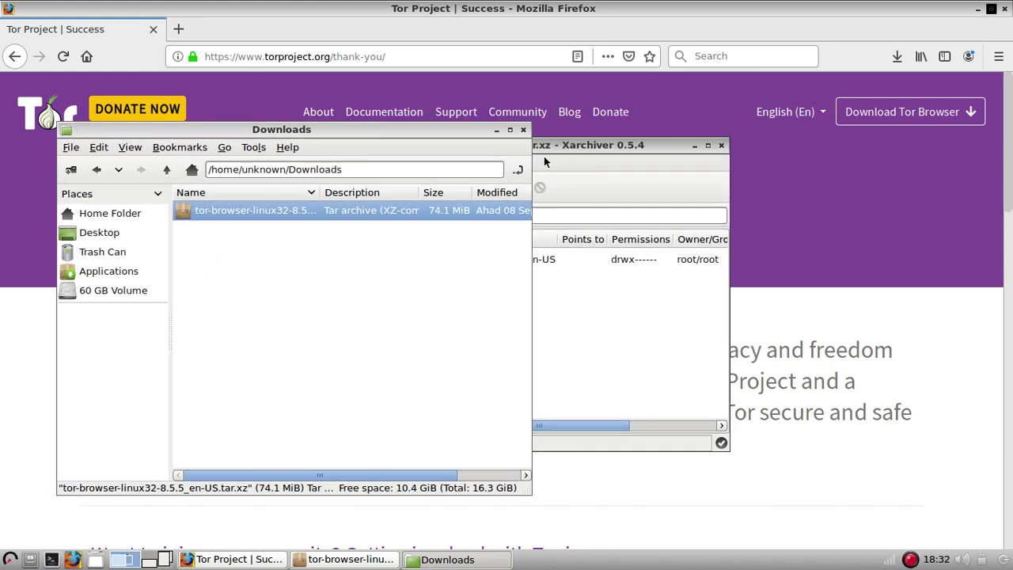
left_click(581, 152)
right_click(543, 262)
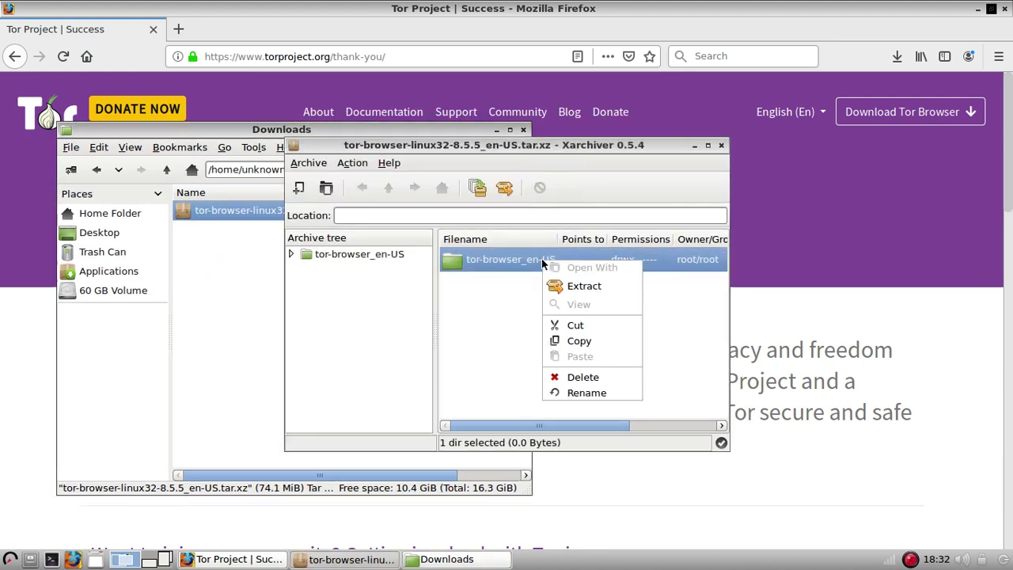
left_click(590, 290)
left_click(461, 237)
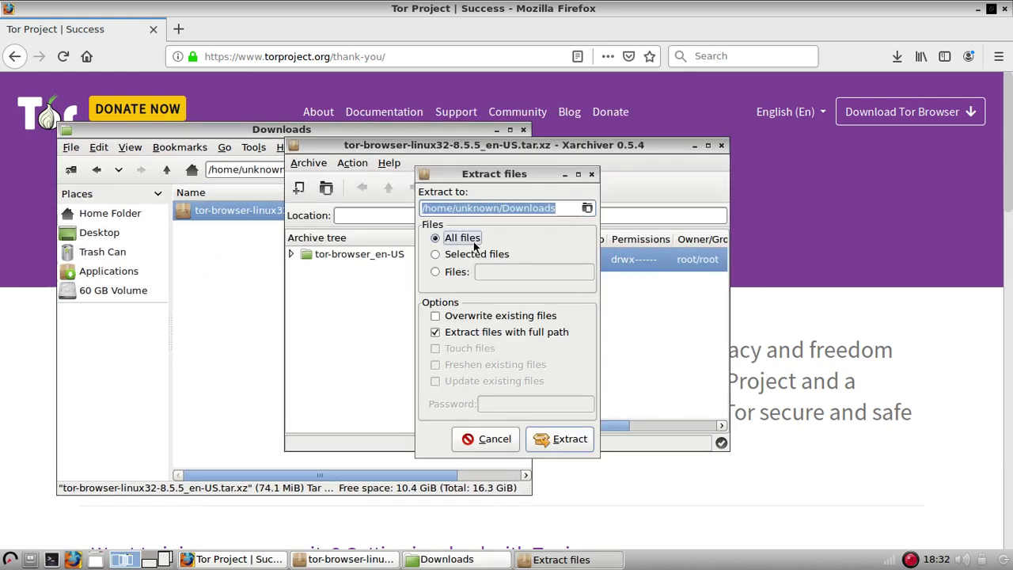
left_click(558, 439)
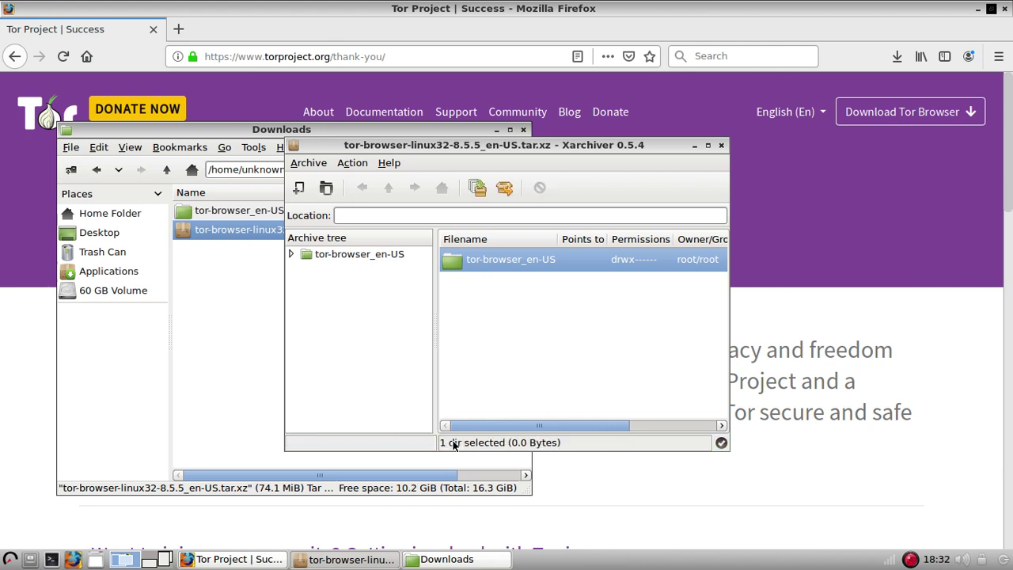
Open the extracted tor-browser_en-US folder in PCManFM and close Xarchiver.
left_click(213, 286)
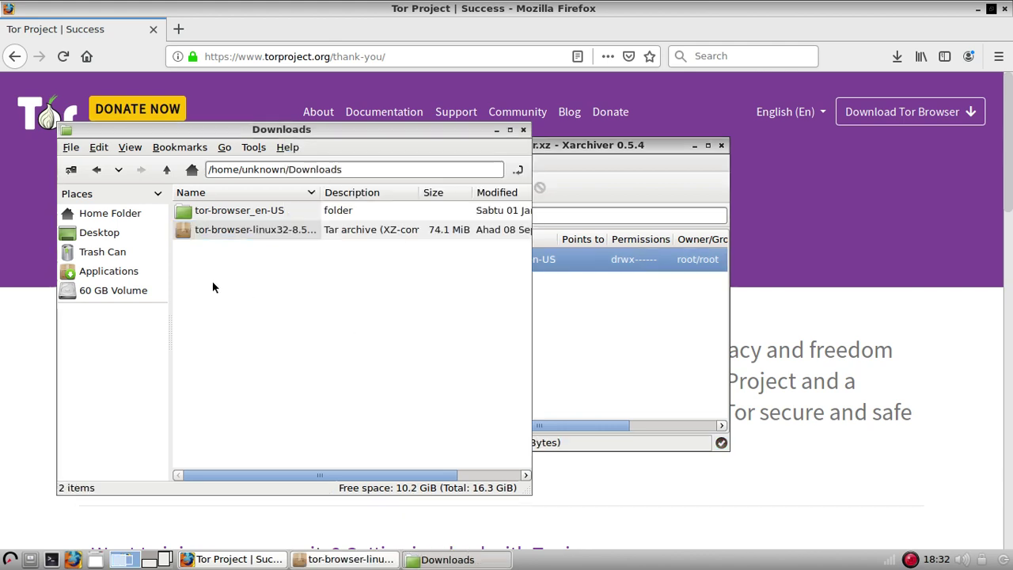
double_click(250, 213)
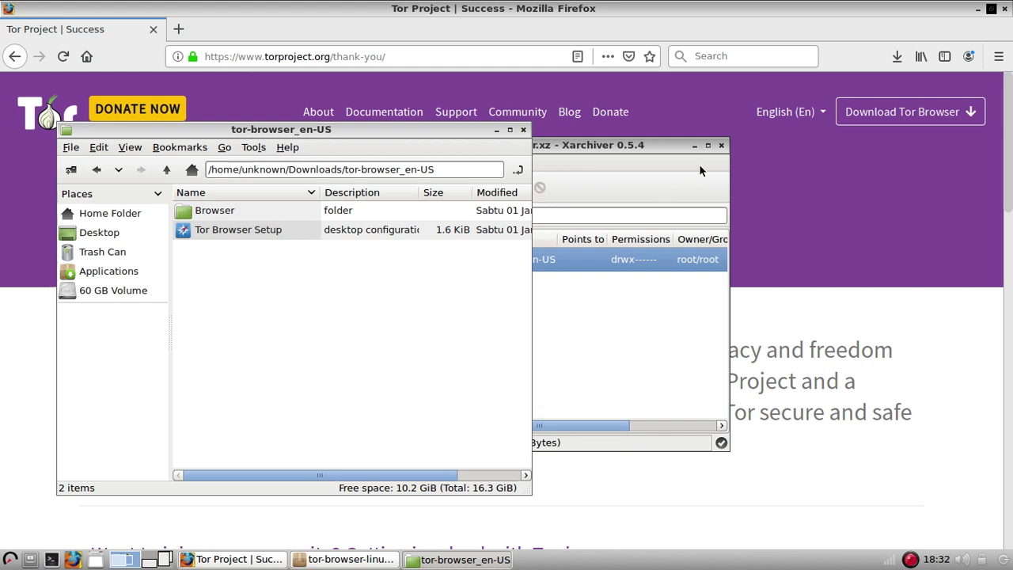
left_click(721, 145)
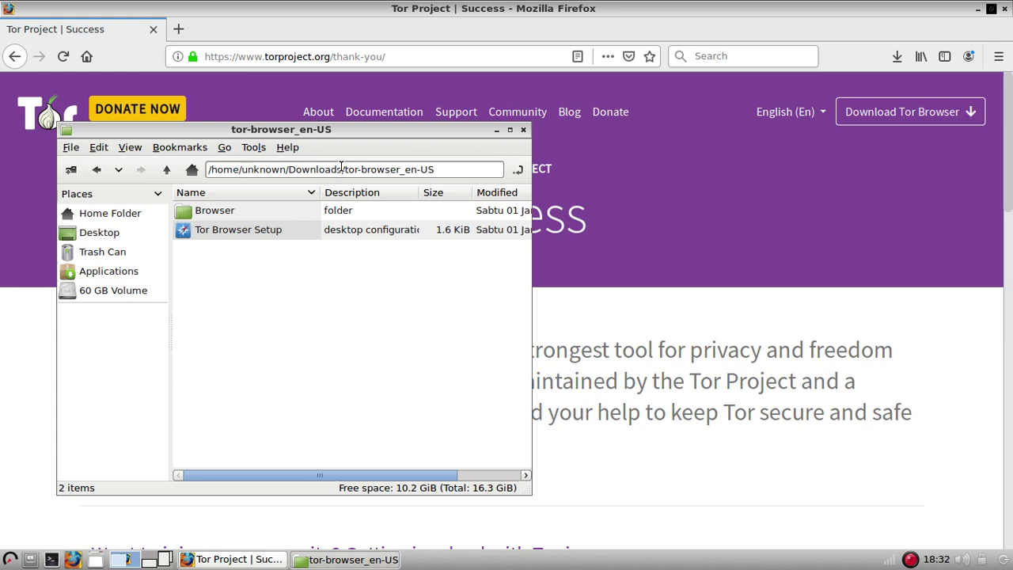
Open a terminal with Ctrl+Alt+T and position it near the screen centre.
key("ctrl+alt+t")
mouse_move(766, 8)
left_mouse_down()
mouse_move(581, 152)
mouse_move(601, 216)
left_mouse_up()
left_click_drag(457, 169, 206, 171)
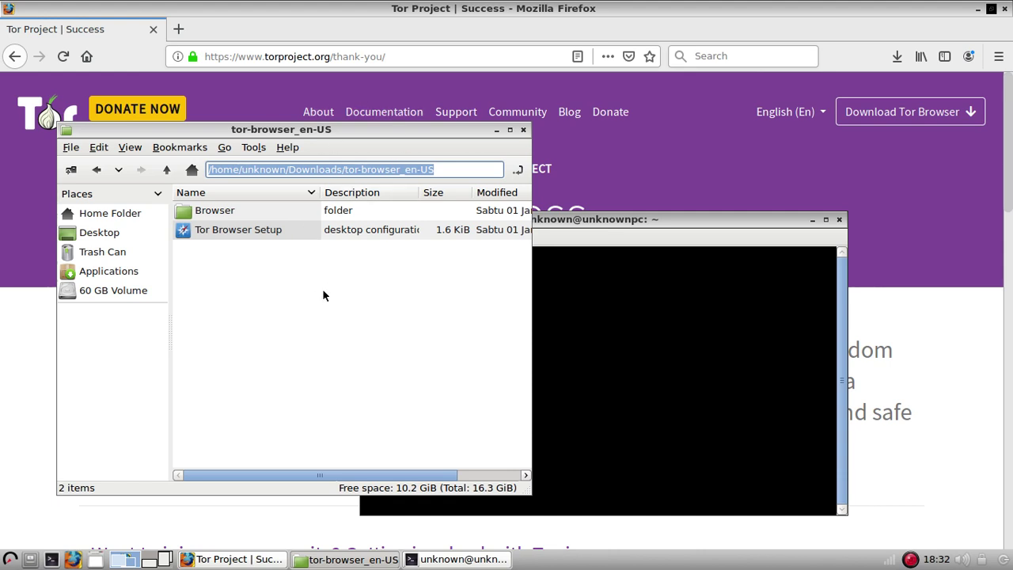
Change the terminal directory to tor-browser_en-US by pasting its path after cd.
left_click(576, 331)
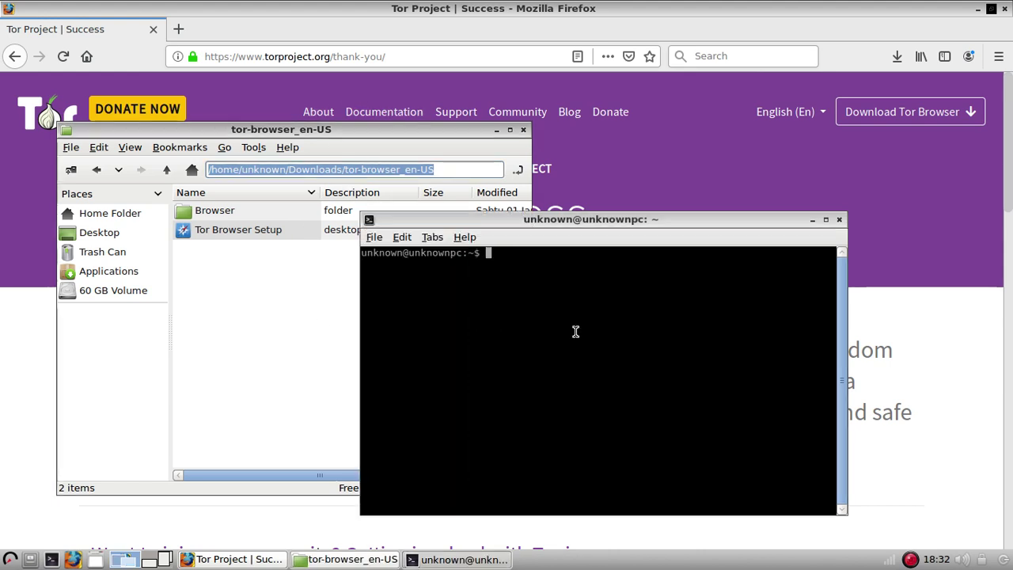
type("cd")
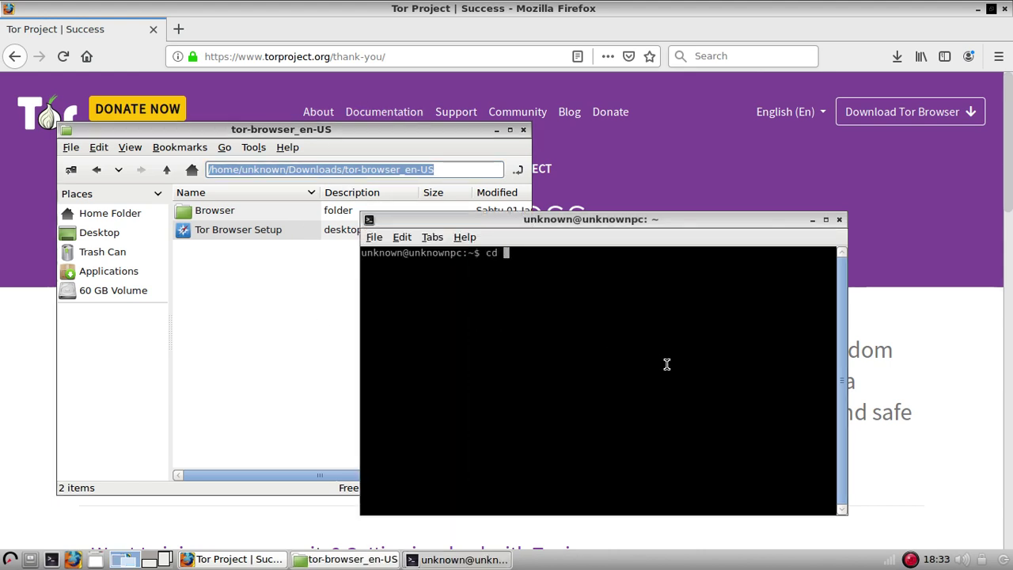
right_click(483, 360)
left_click(330, 280)
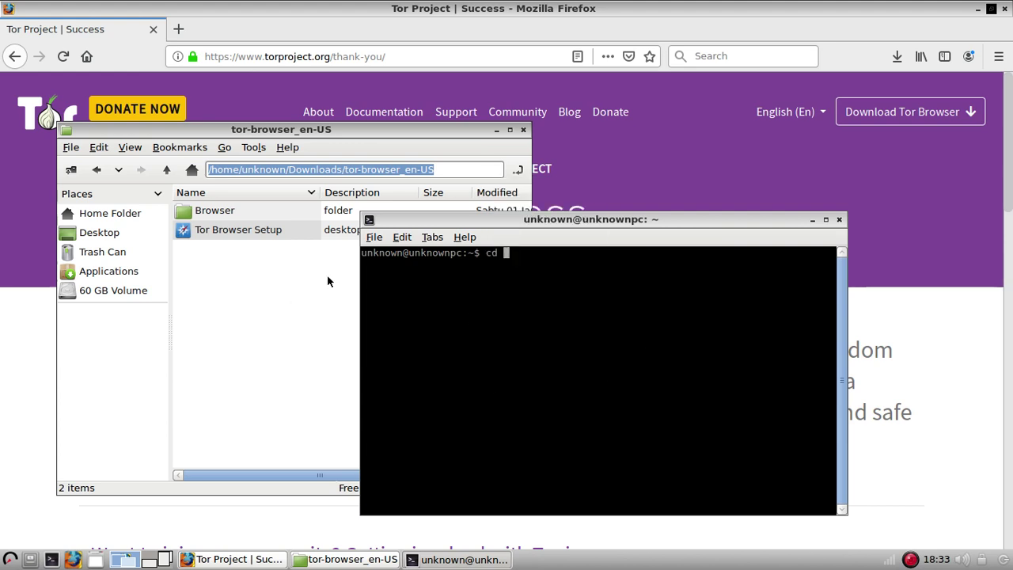
left_click(465, 171)
left_click_drag(464, 171, 2, 171)
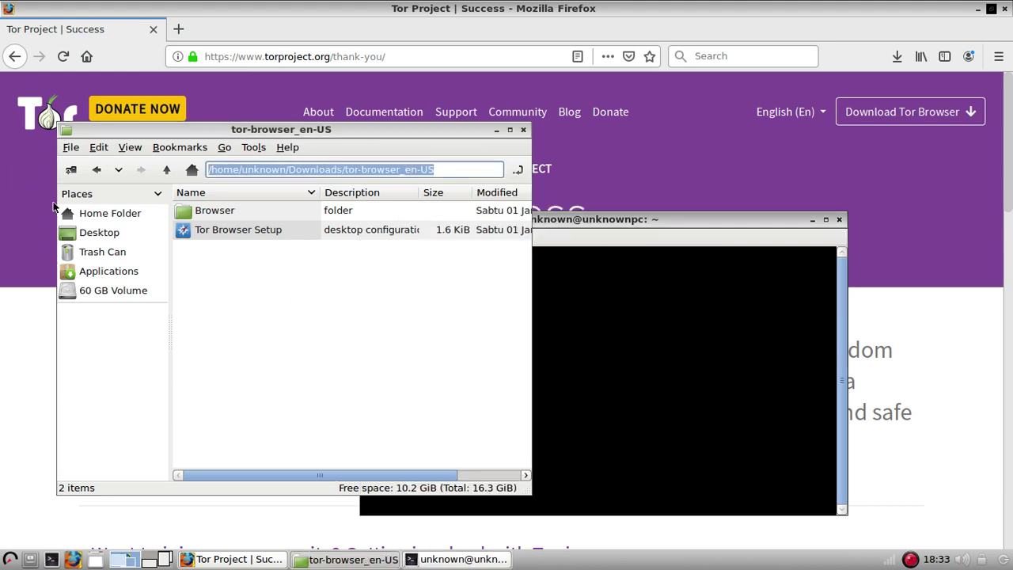
left_click(470, 346)
right_click(469, 346)
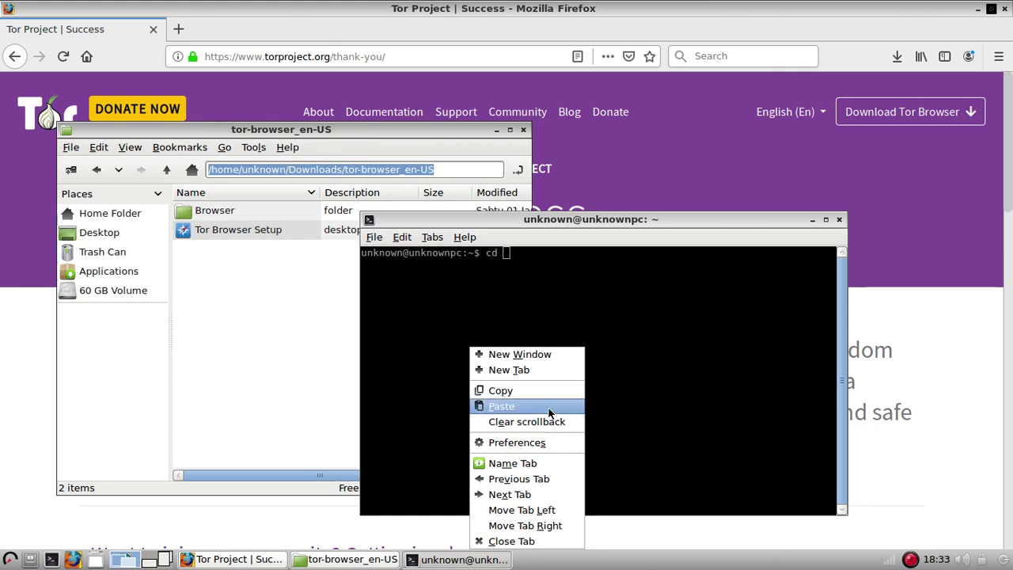
left_click(550, 406)
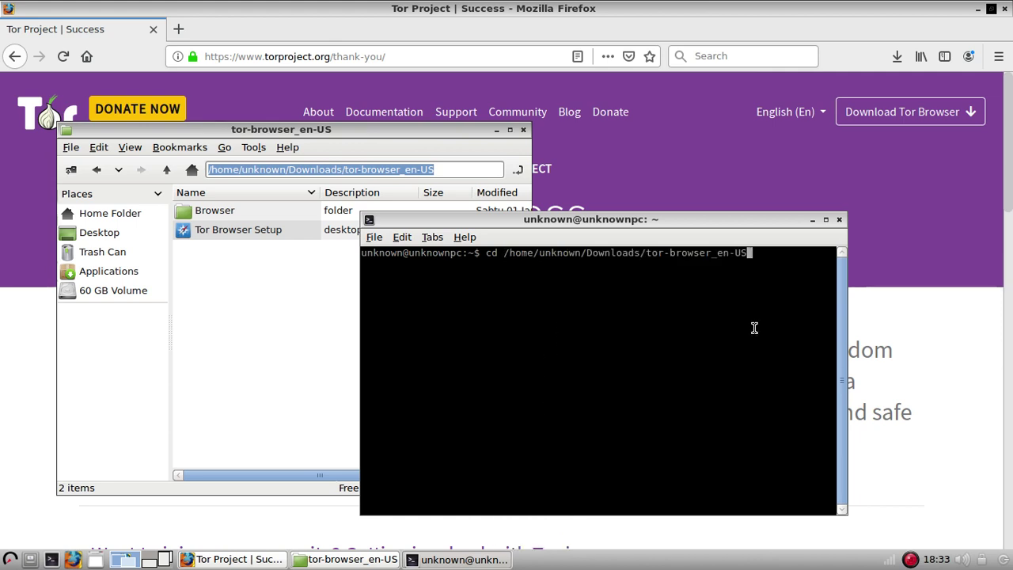
key("Return")
List the folder with ls, showing Browser and start-tor-browser.desktop, and begin a './' command.
type("l")
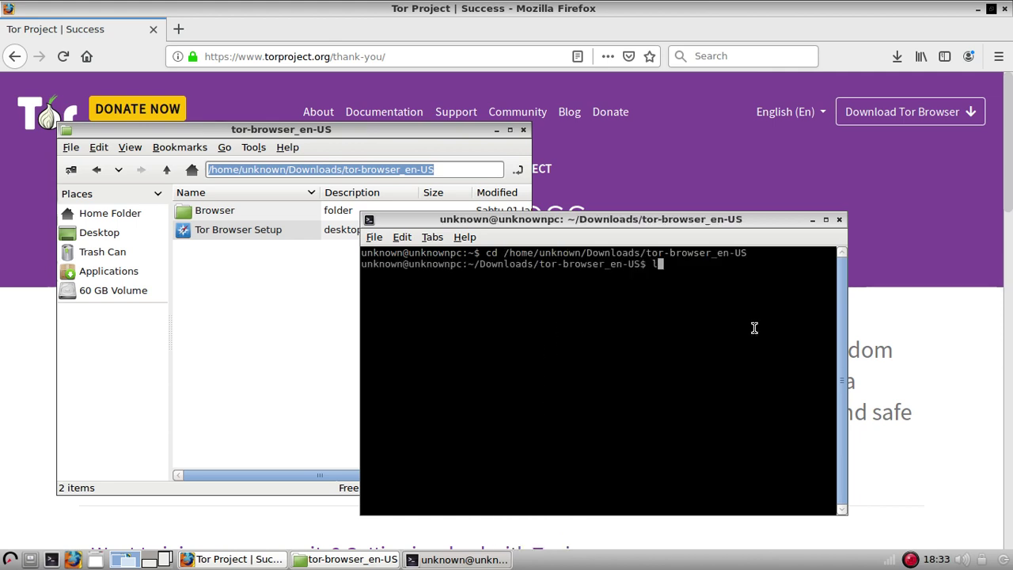
type("s")
key("Return")
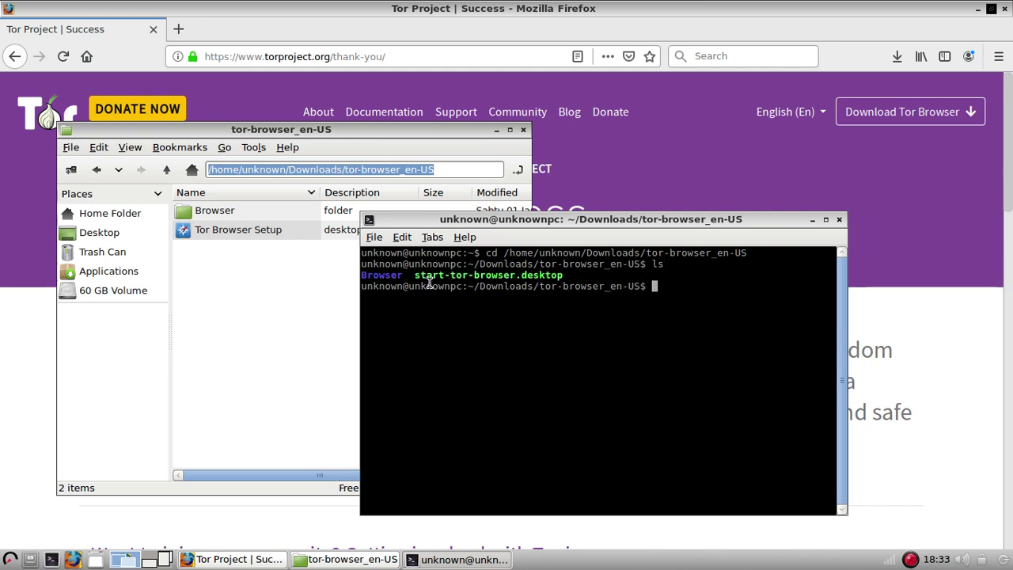
left_click_drag(414, 274, 562, 275)
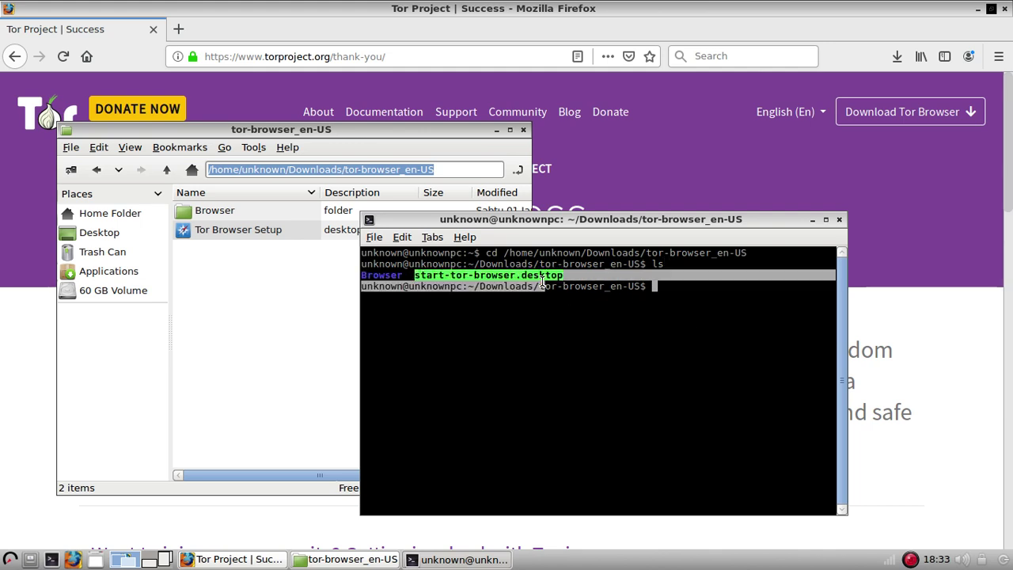
left_click(253, 243)
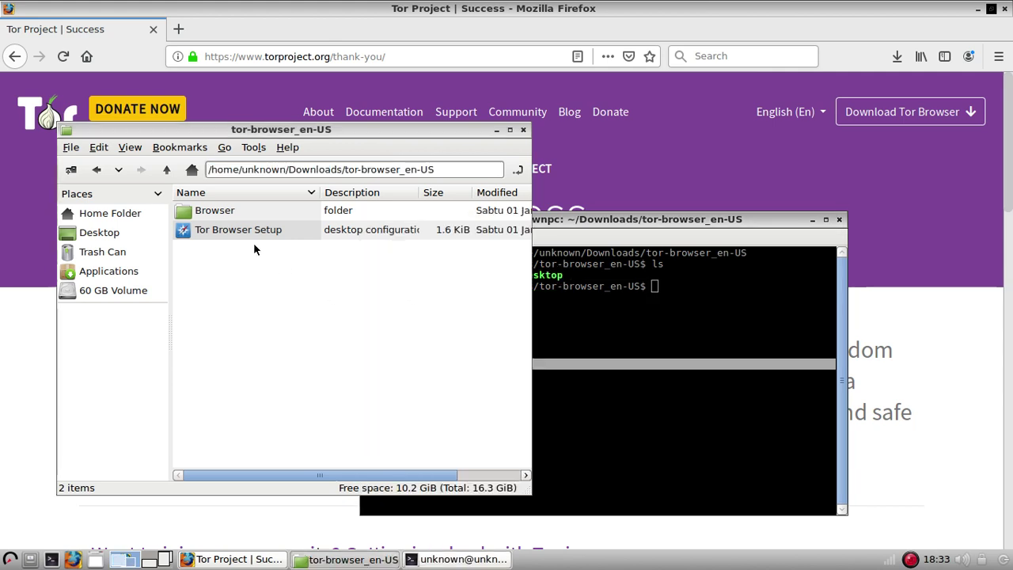
left_click(253, 231)
left_click(375, 327)
left_click(680, 343)
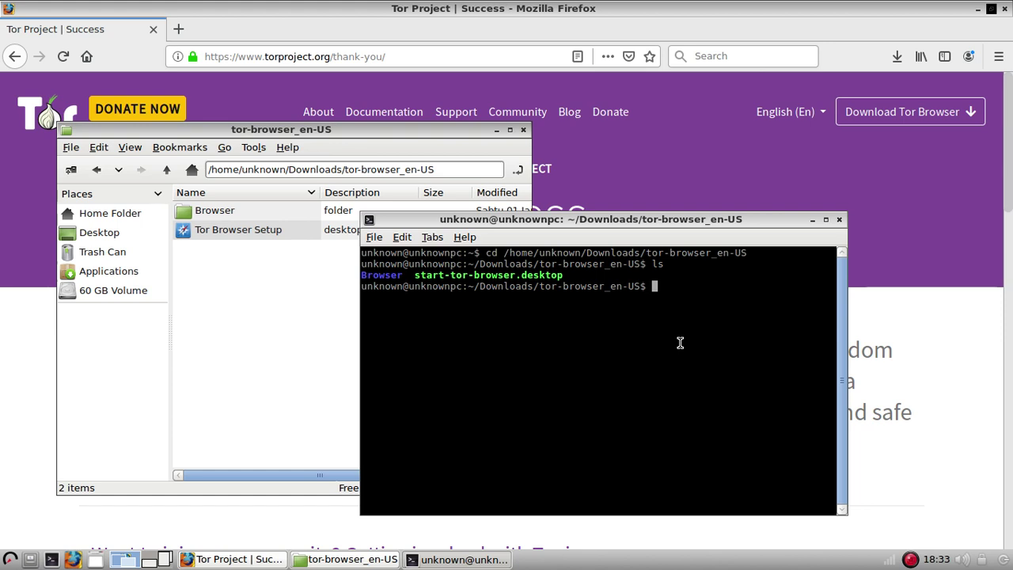
type(".")
Copy the start-tor-browser.desktop name and paste it after ./ at the prompt.
right_click(679, 343)
left_click_drag(564, 274, 417, 274)
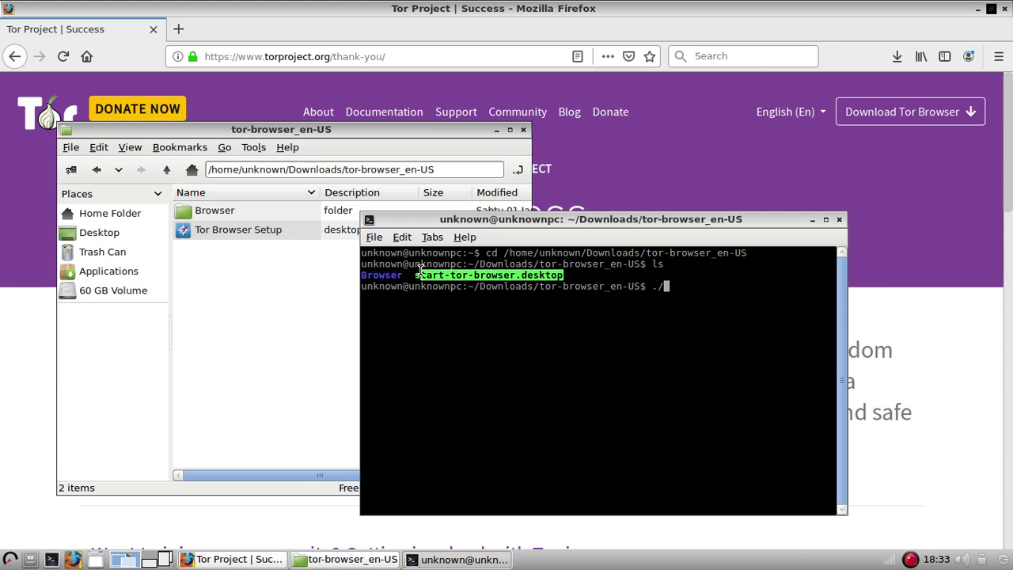
left_click(417, 272)
double_click(417, 274)
right_click(463, 278)
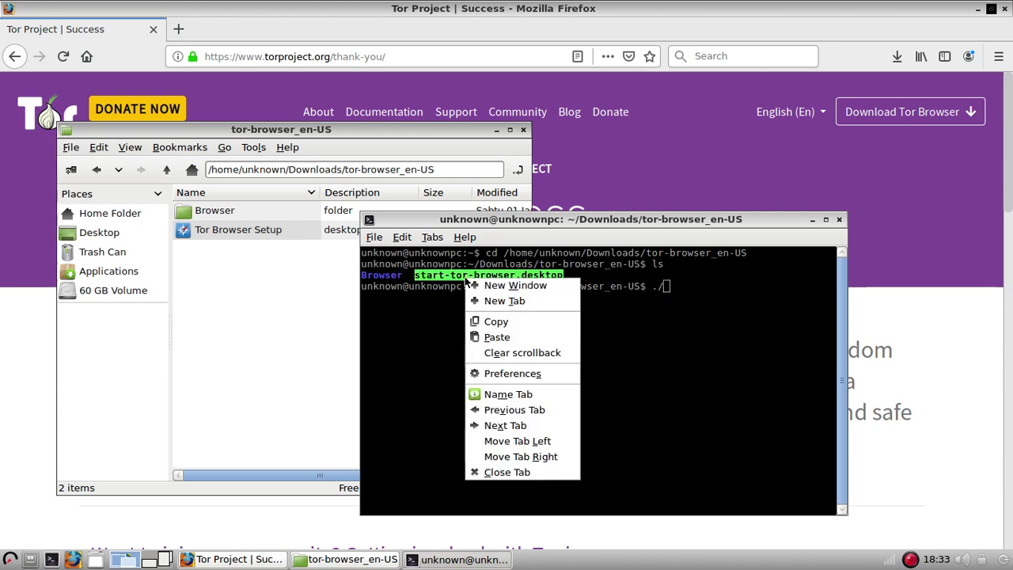
left_click(511, 323)
left_click(554, 323)
right_click(670, 314)
left_click(709, 375)
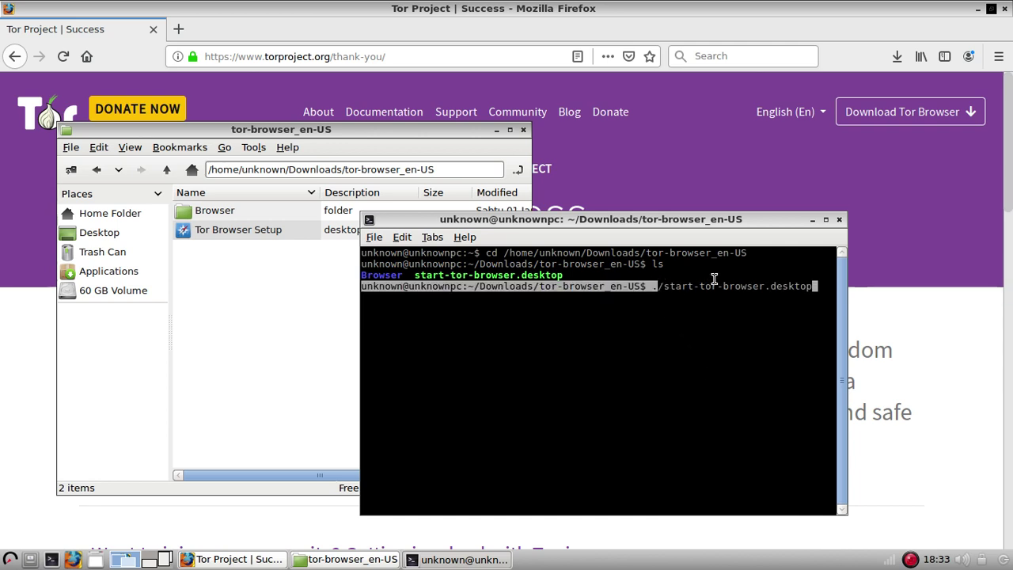
Run ./start-tor-browser.desktop to launch Tor Browser.
left_click_drag(653, 286, 670, 309)
left_click(670, 308)
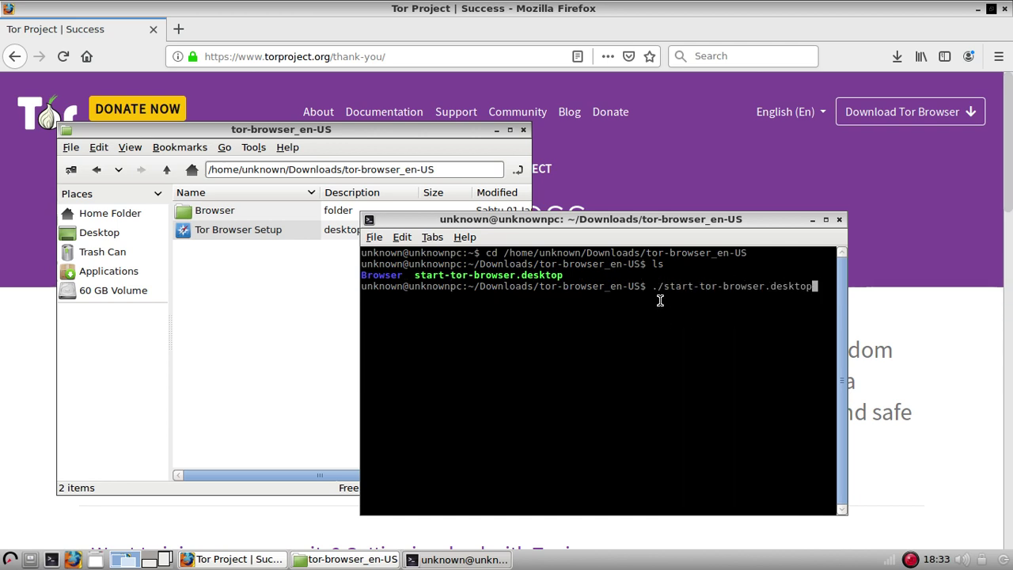
key("Return")
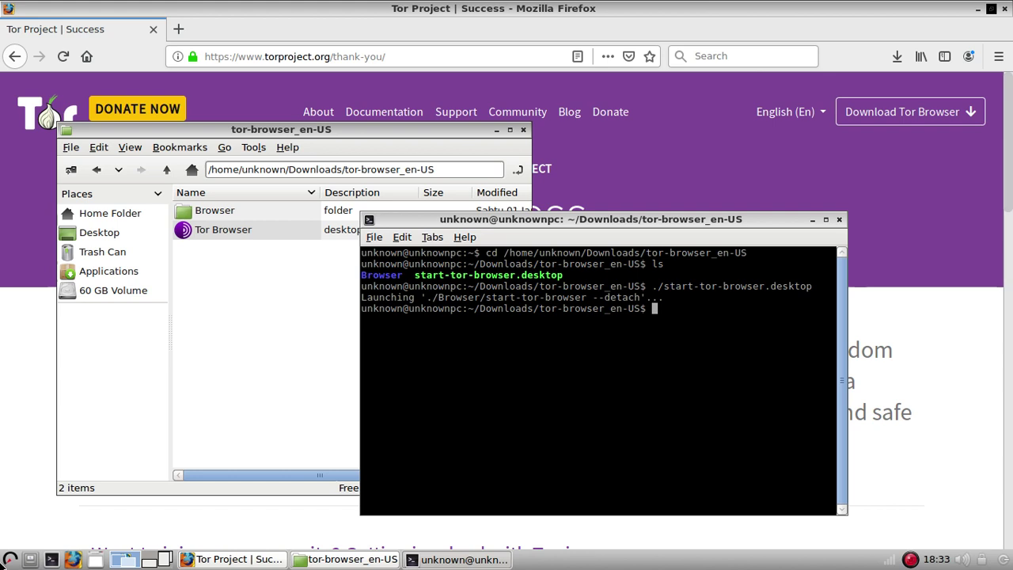
left_click(10, 561)
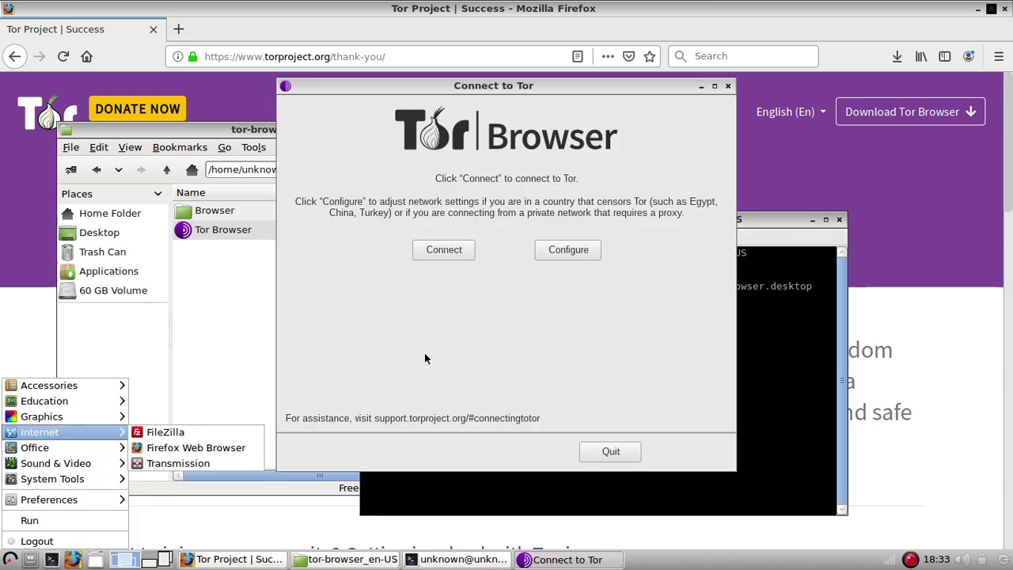
Dismiss the applications menu and connect Tor Browser to the Tor network.
left_click(630, 295)
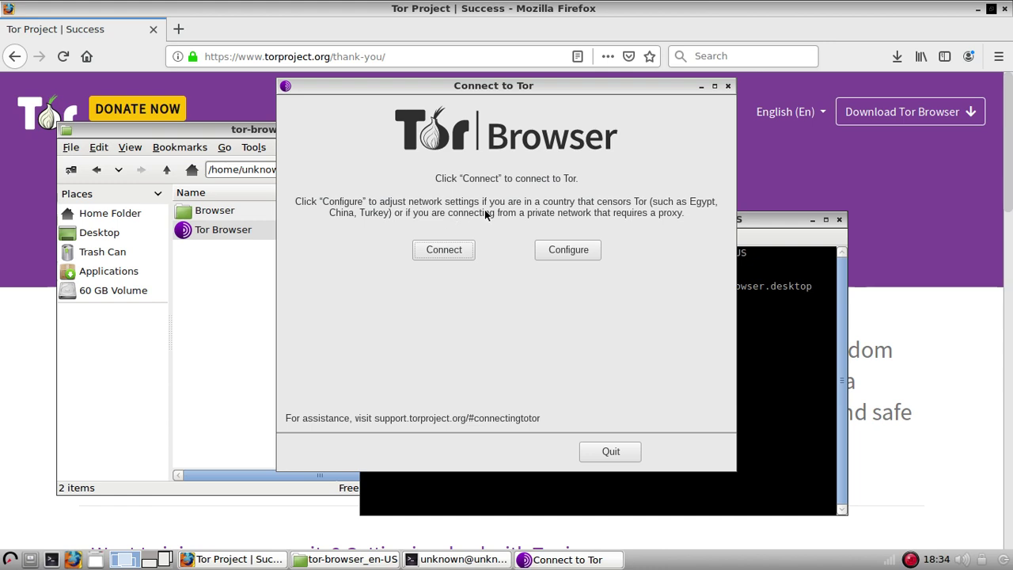
left_click(457, 252)
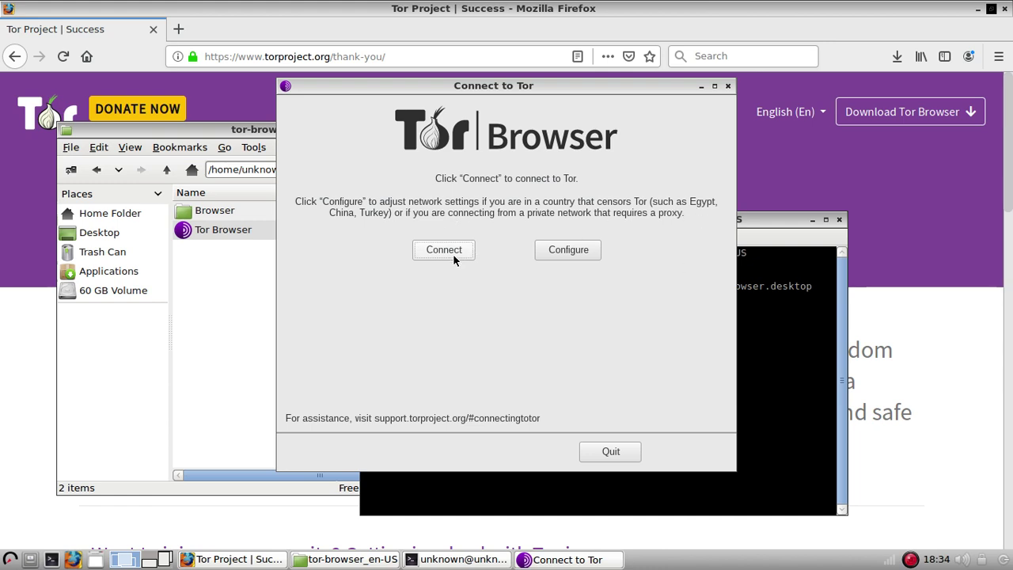
left_click(450, 249)
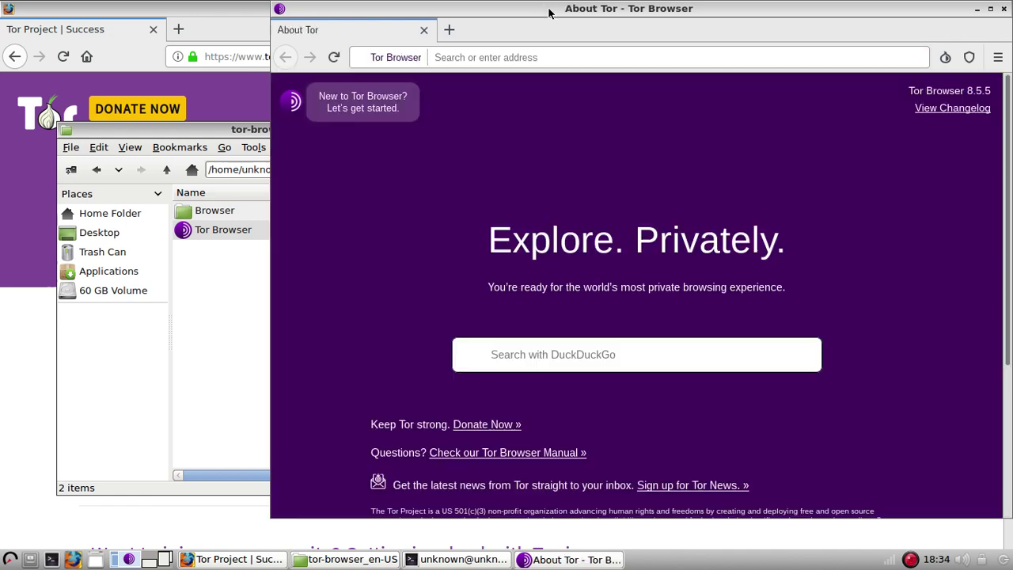
Keep the Tor Browser window at its original default size, nudged slightly down.
left_click(869, 8)
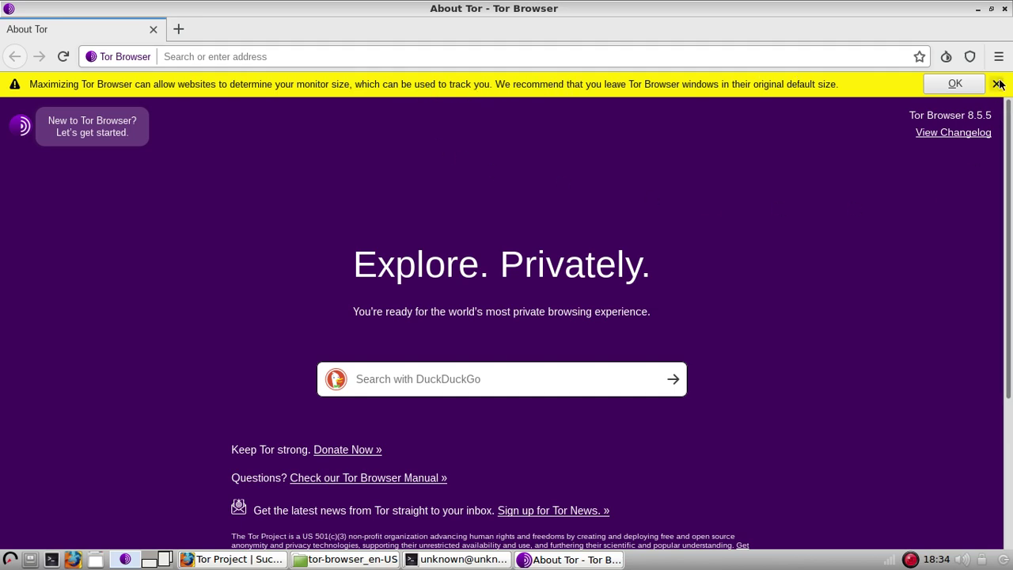
left_click(992, 10)
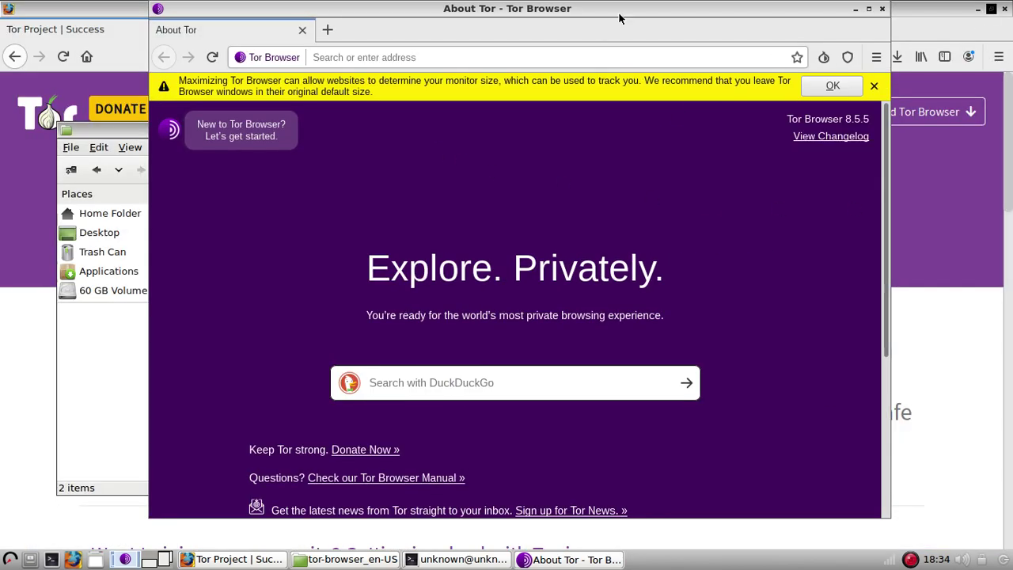
left_click_drag(620, 17, 607, 39)
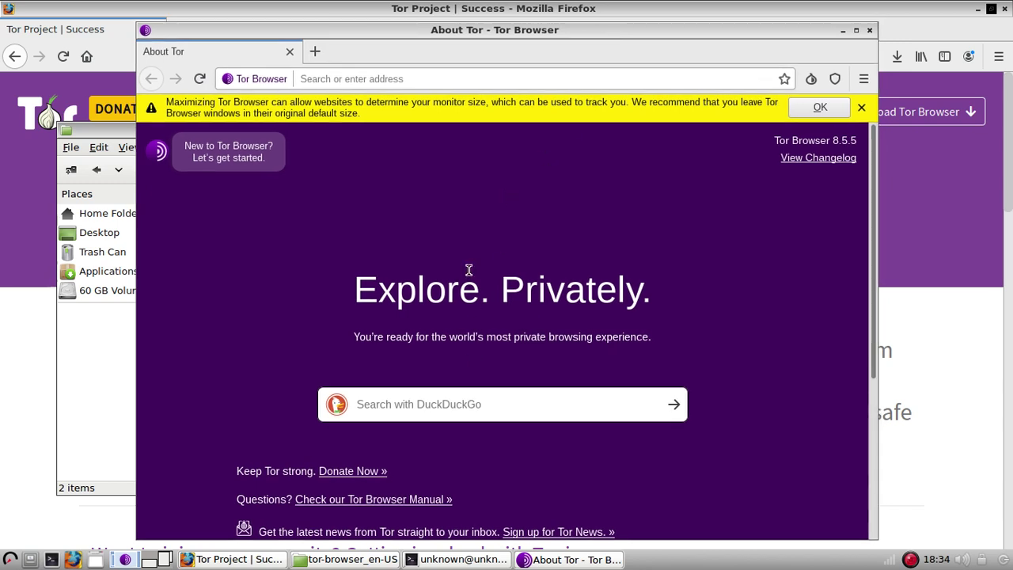
Close the file manager window behind Tor Browser and open the browser's main menu.
left_click(99, 129)
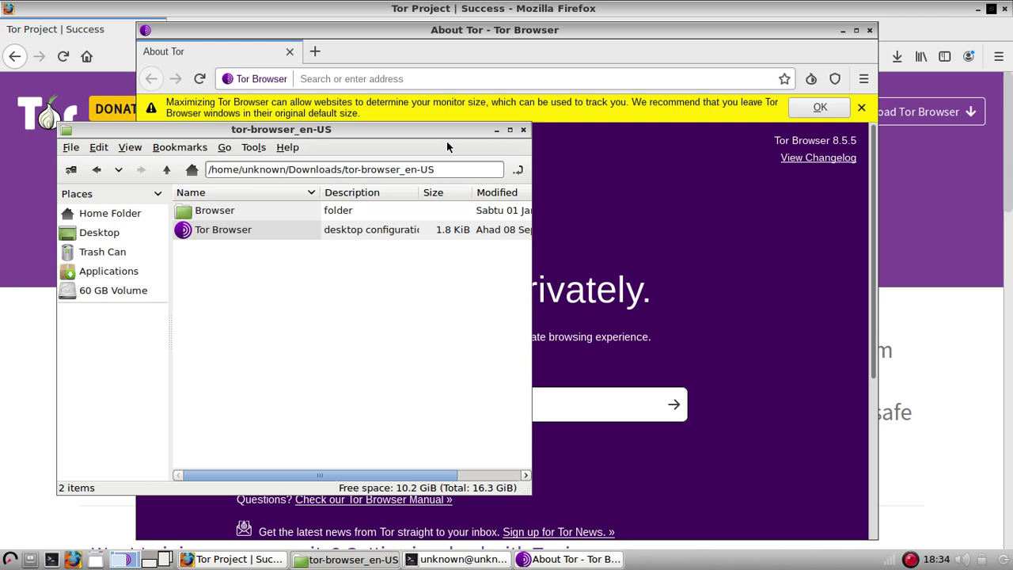
left_click(525, 129)
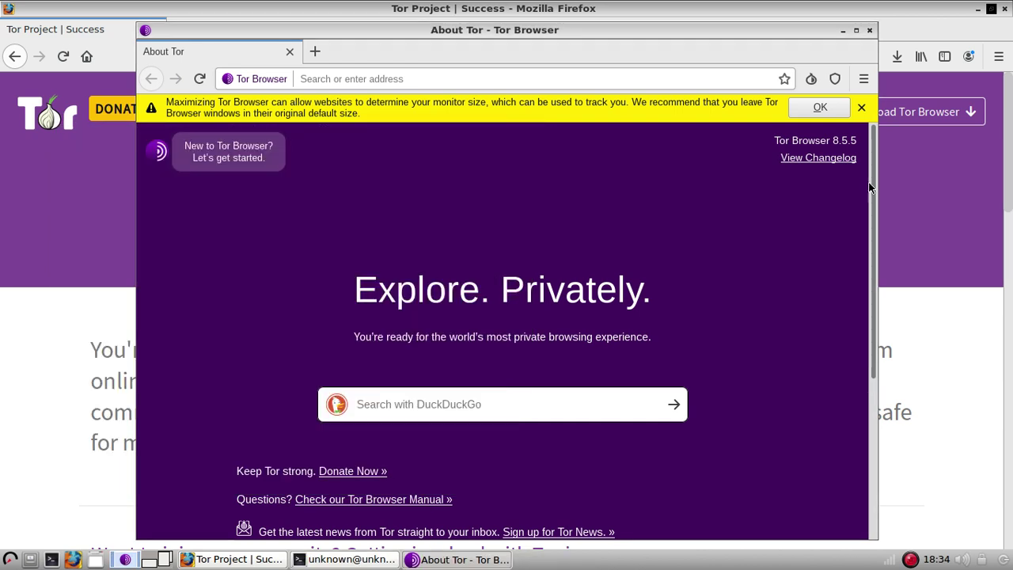
left_click(600, 82)
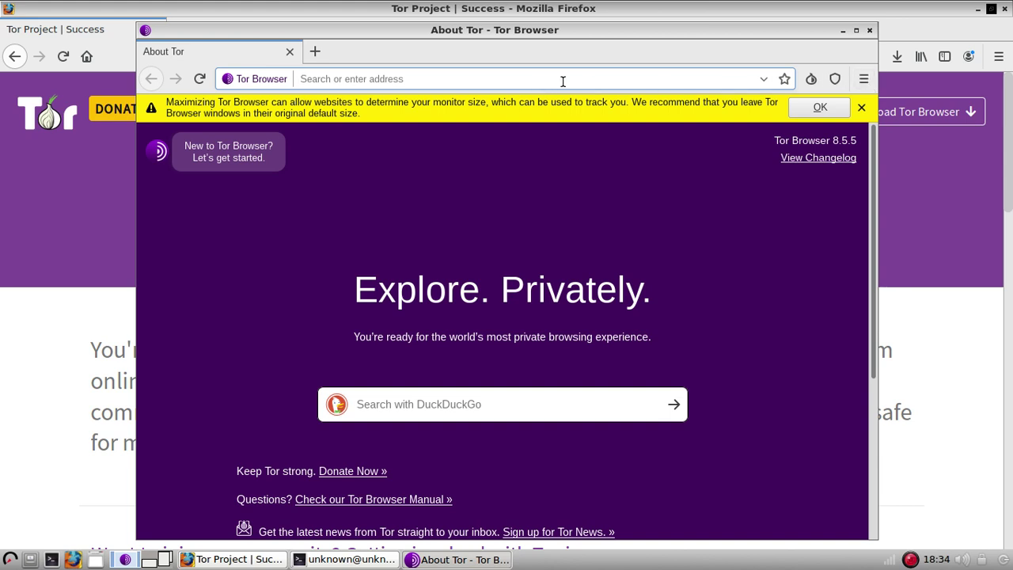
left_click(866, 78)
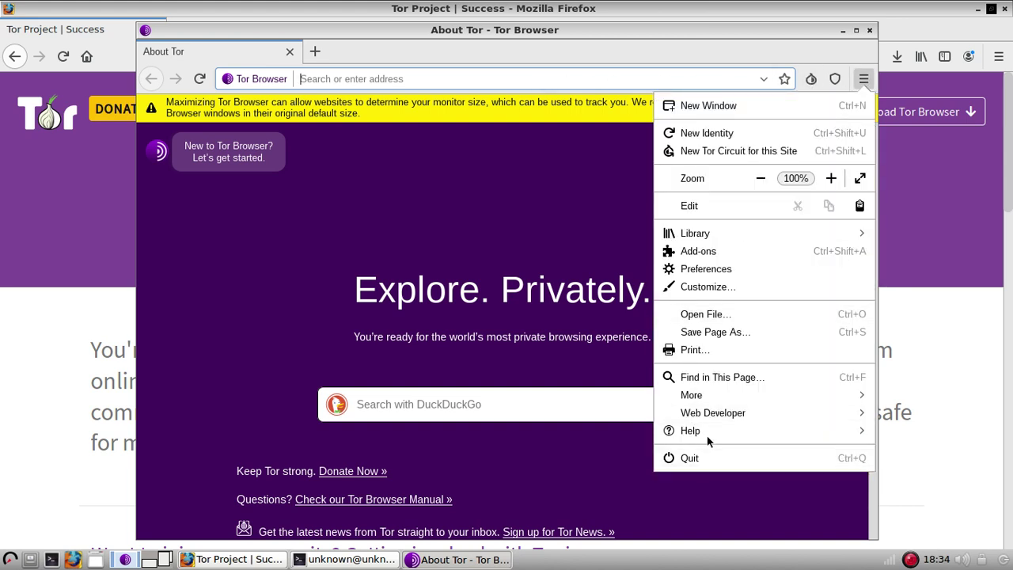
Close the main menu, load ipleak.net, and dismiss the yellow maximize-window warning bar.
left_click(428, 108)
left_click(391, 78)
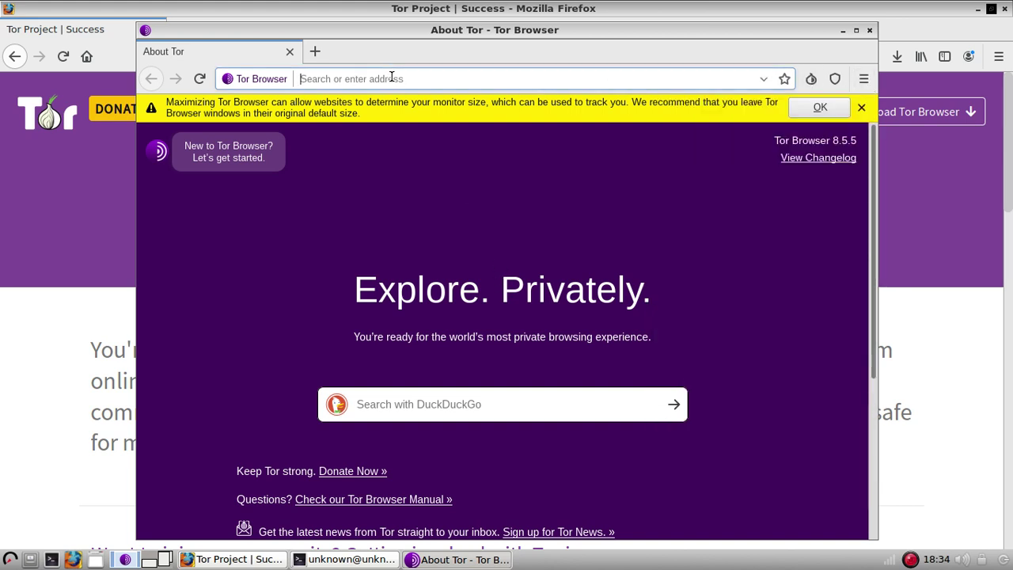
type("iple")
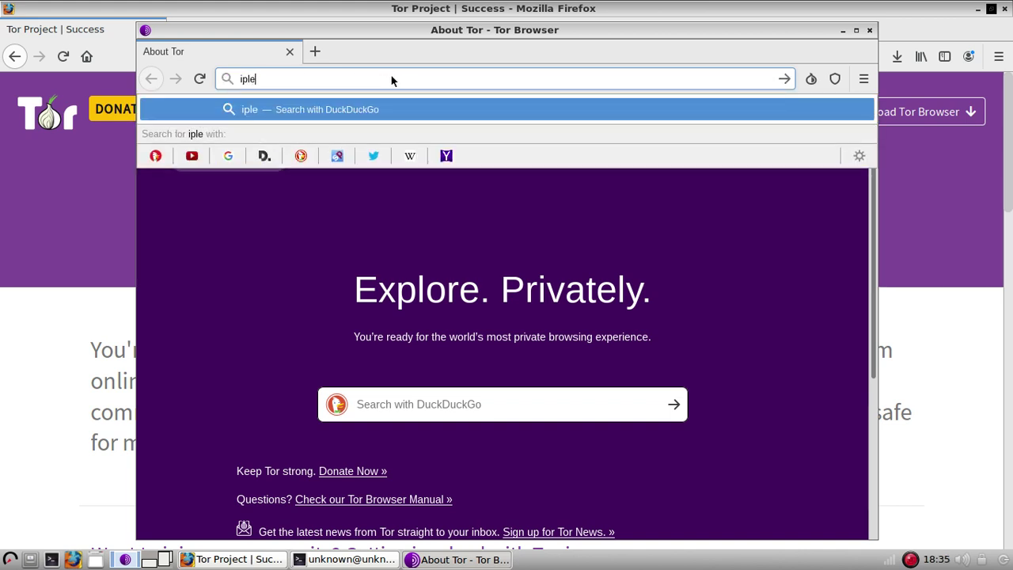
type("ak")
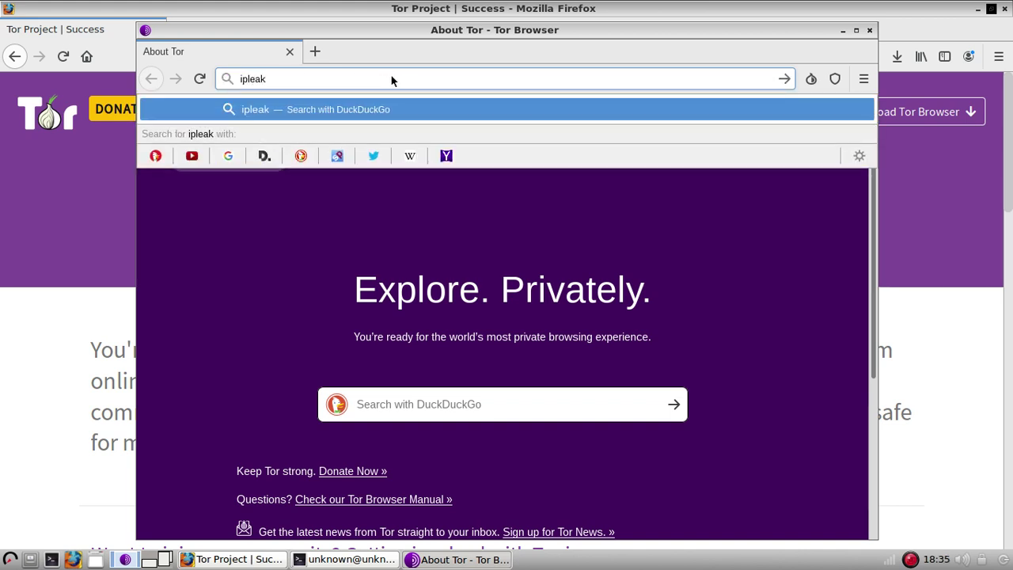
type(".net")
key("Return")
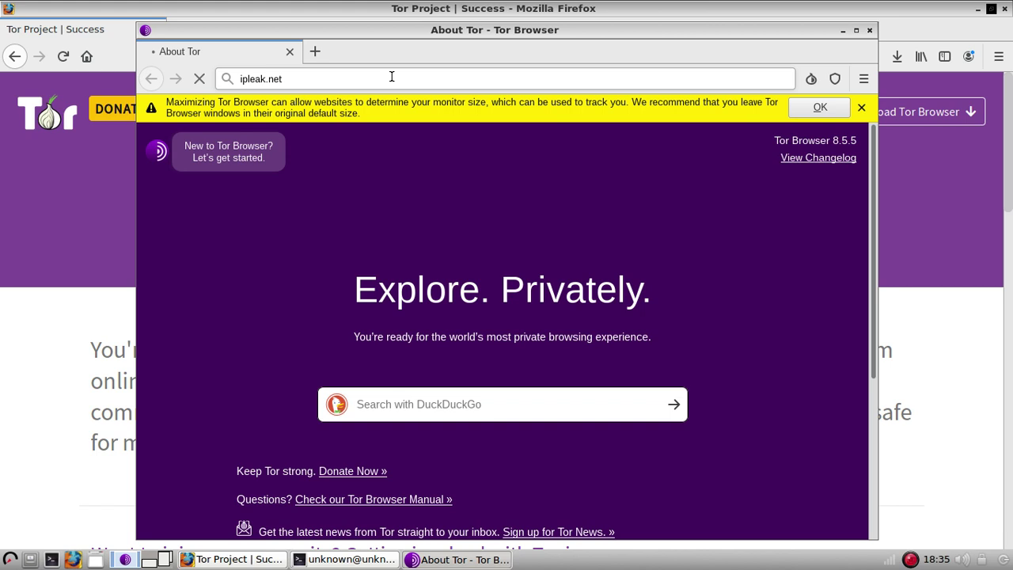
left_click(861, 106)
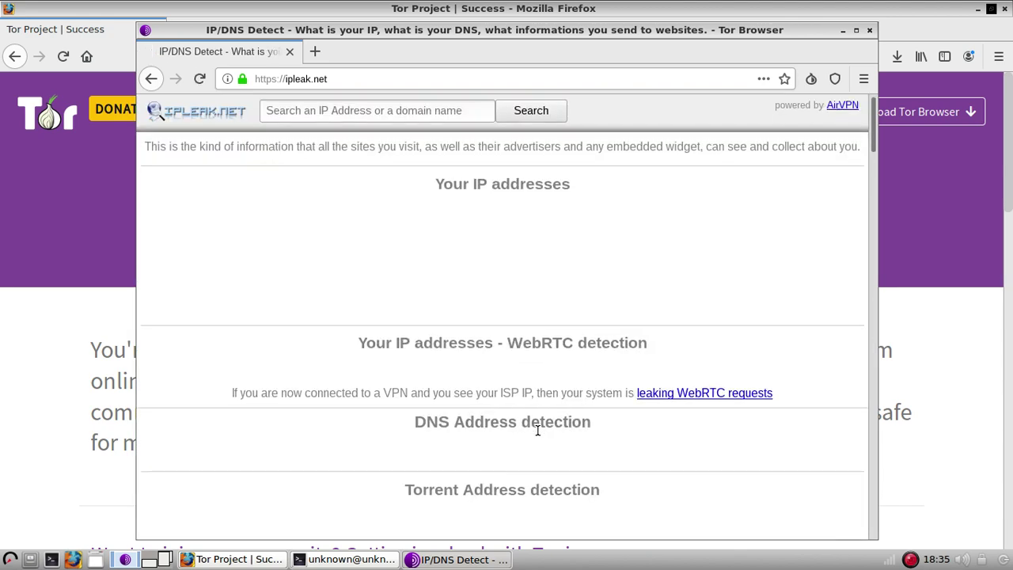
Scroll down to the IP Details section and briefly highlight the country result.
scroll(536, 427, "down", 3)
scroll(536, 427, "down", 3)
scroll(536, 427, "down", 4)
scroll(536, 433, "down", 1)
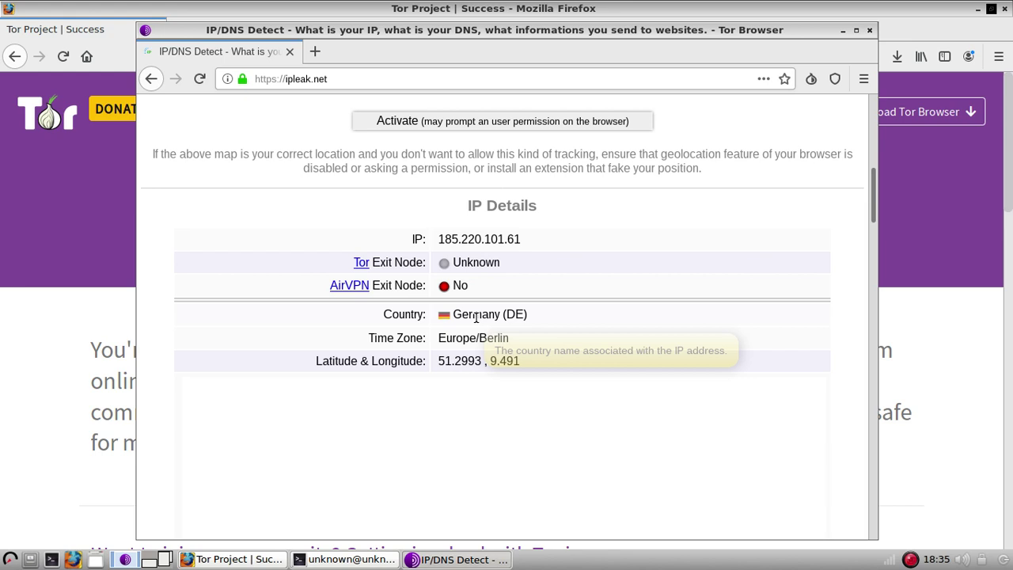
left_click_drag(452, 316, 611, 330)
scroll(612, 330, "up", 1)
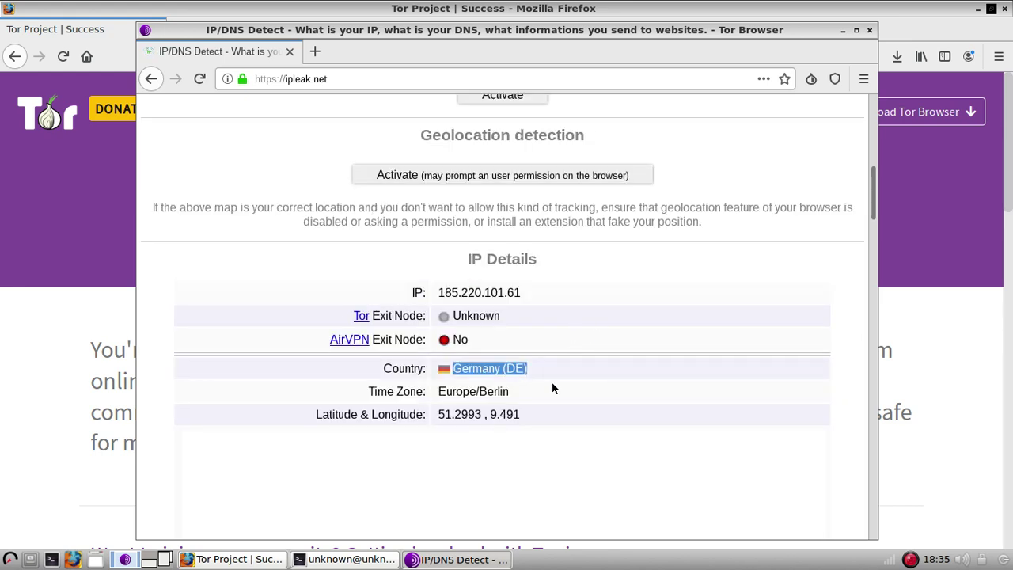
left_click(543, 370)
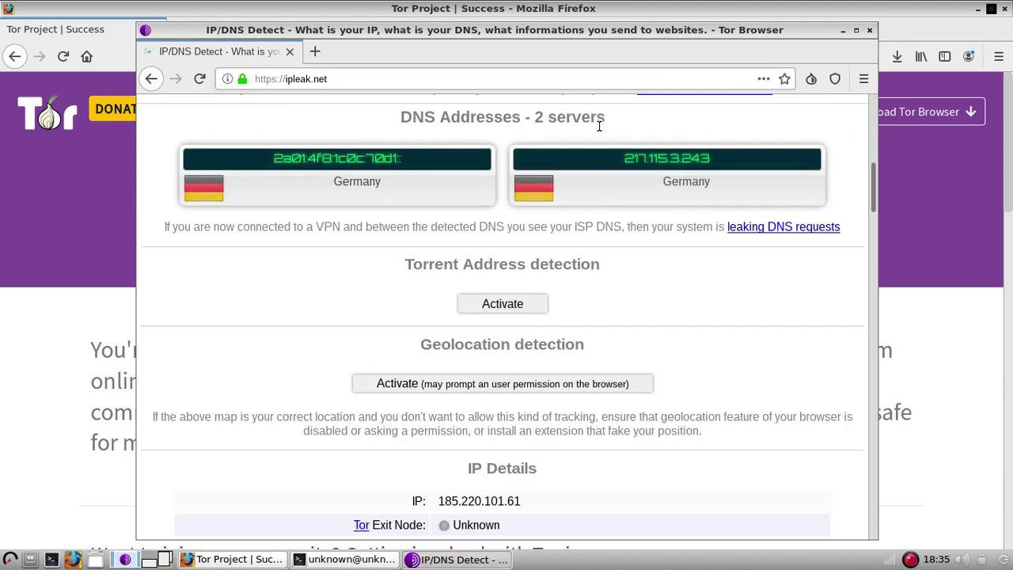
Reload ipleak.net and highlight the Germany (DE) country value in IP Details.
scroll(625, 119, "down", 3)
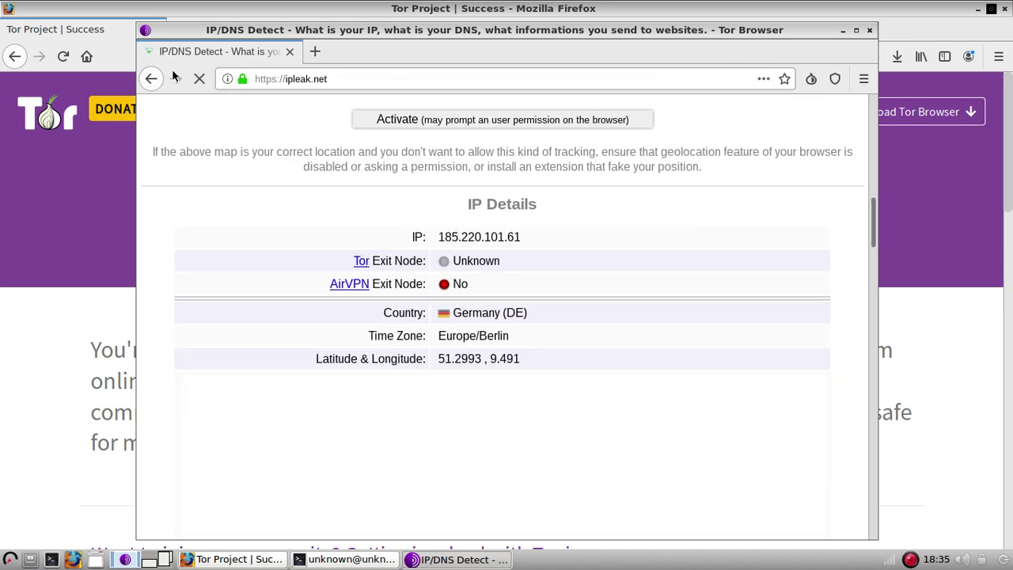
left_click(200, 80)
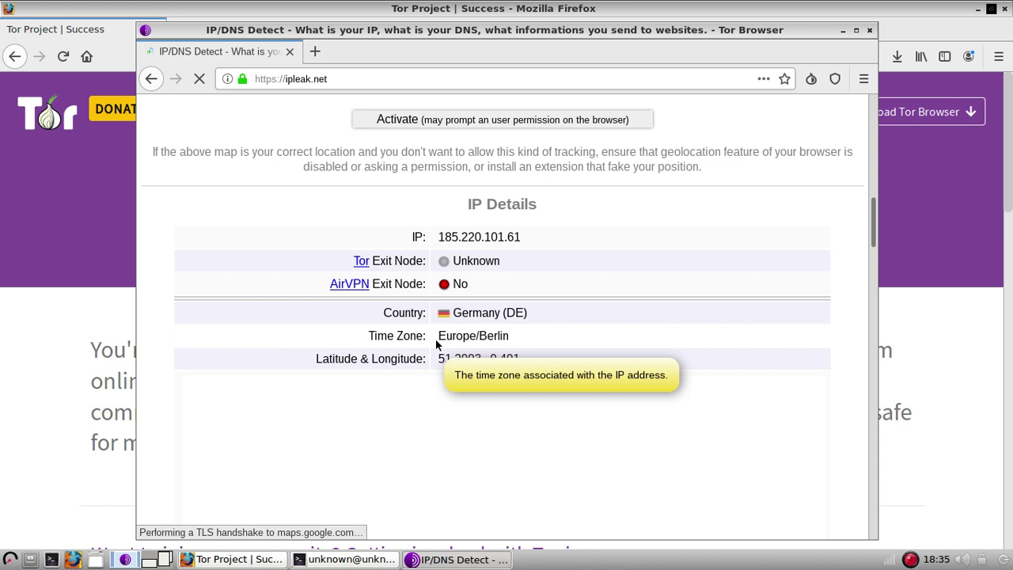
left_click_drag(448, 314, 554, 323)
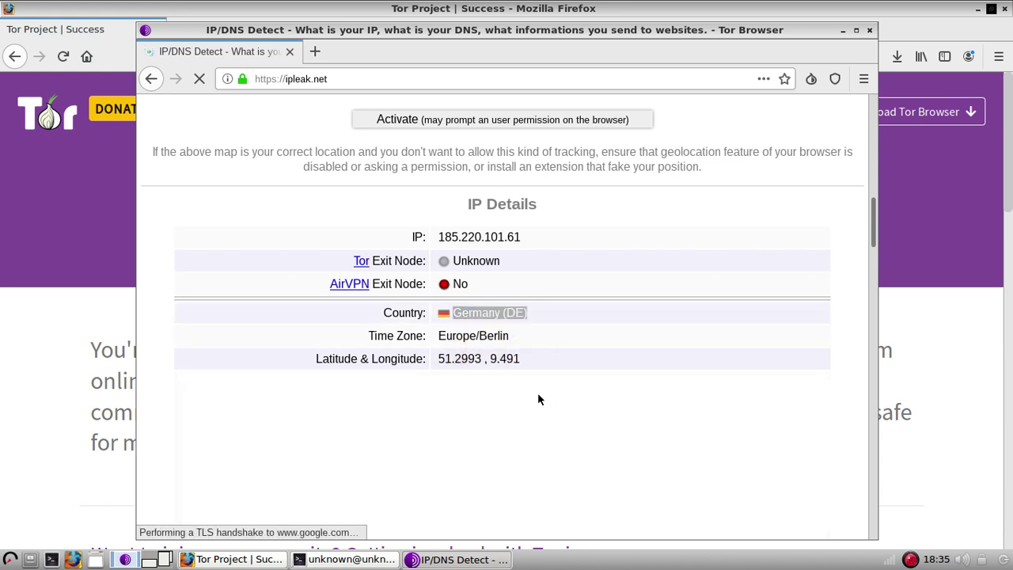